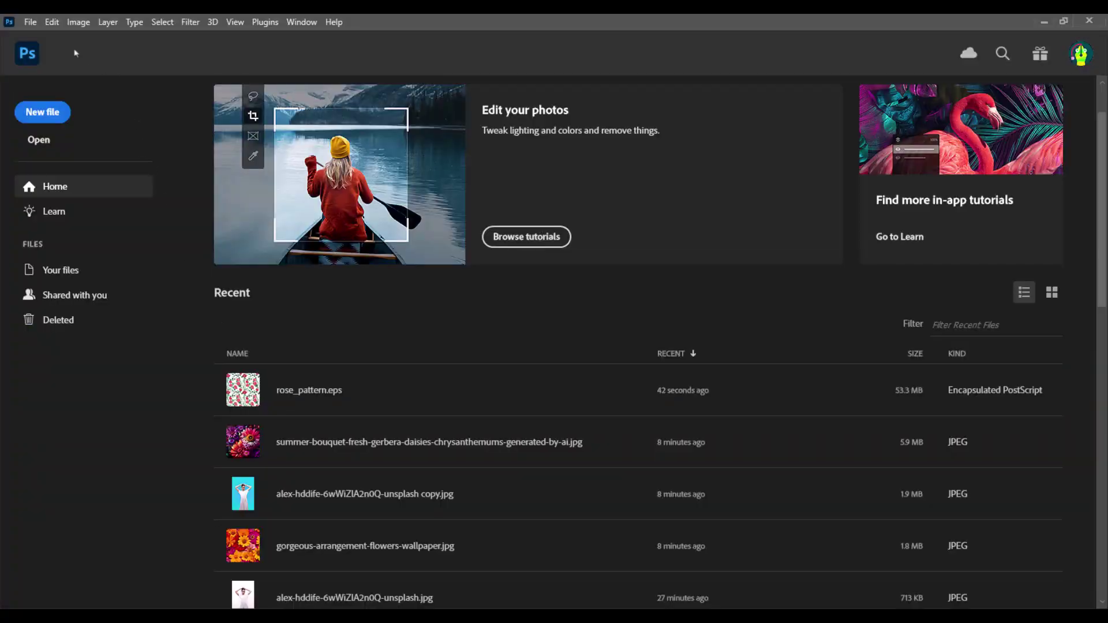
- Open the alex-hddife copy photo of the woman in the white shirt
left_click(33, 23)
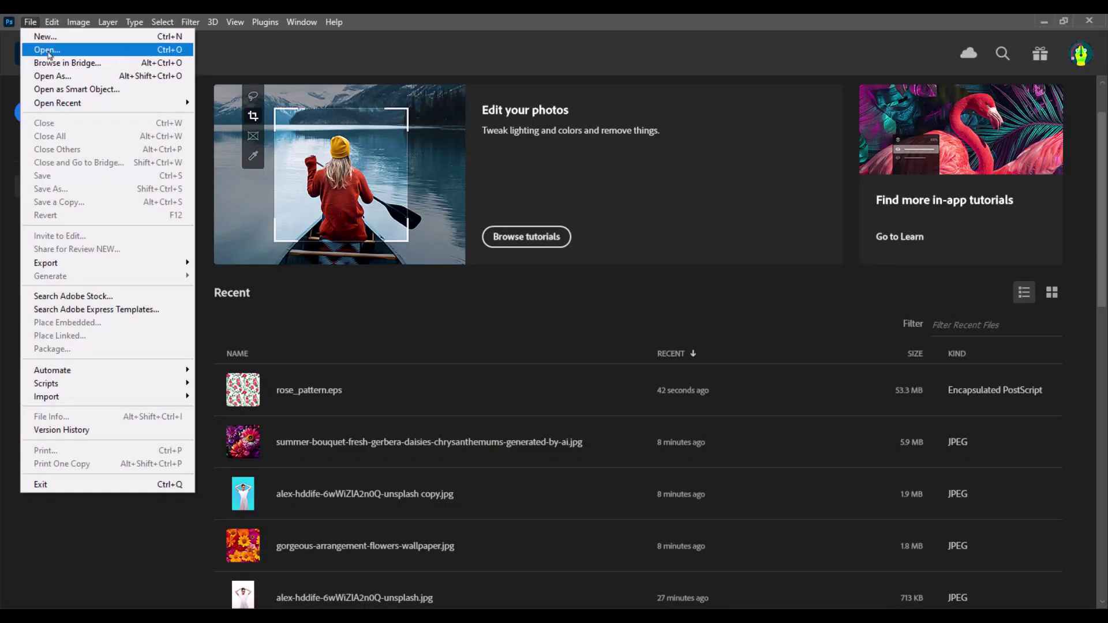
left_click(48, 55)
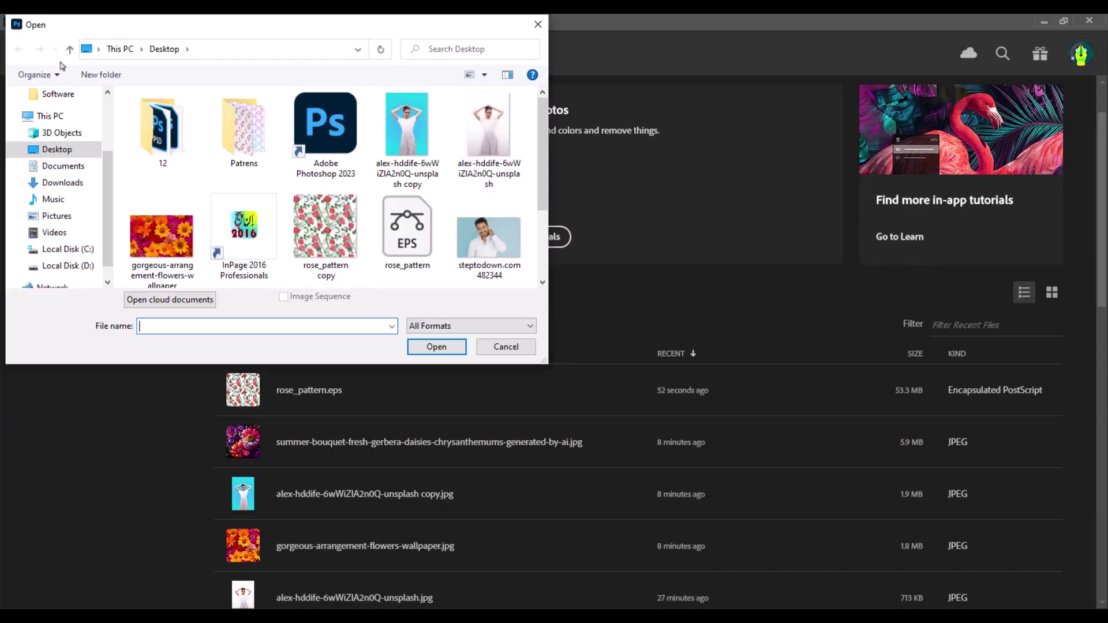
left_click(409, 141)
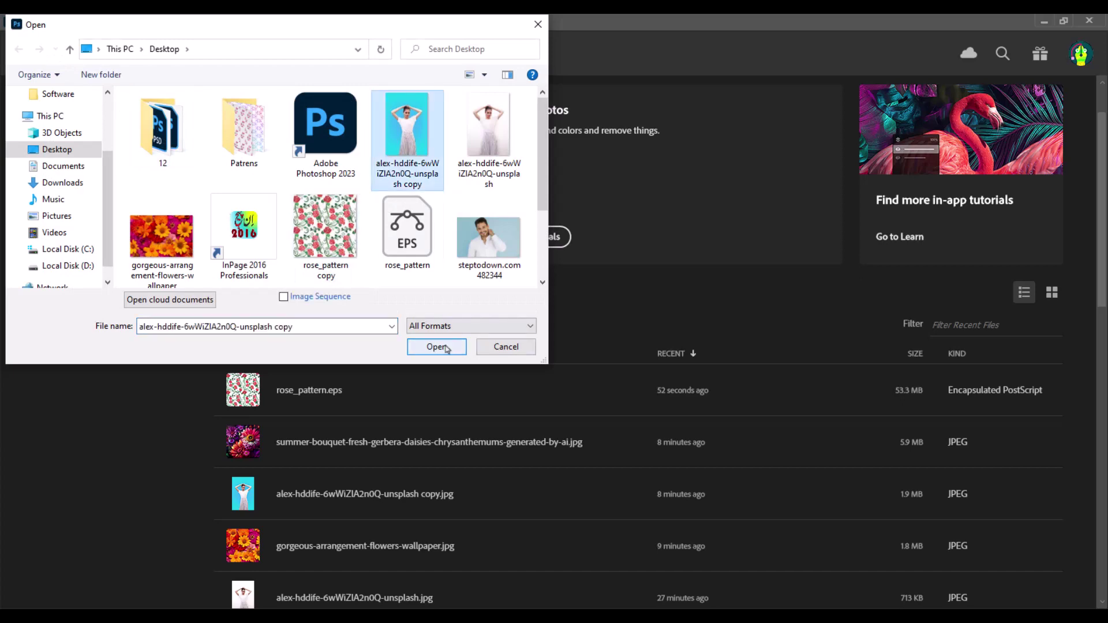
left_click(446, 348)
- Open the rose_pattern copy image, then return to the woman's photo
key("ctrl+o")
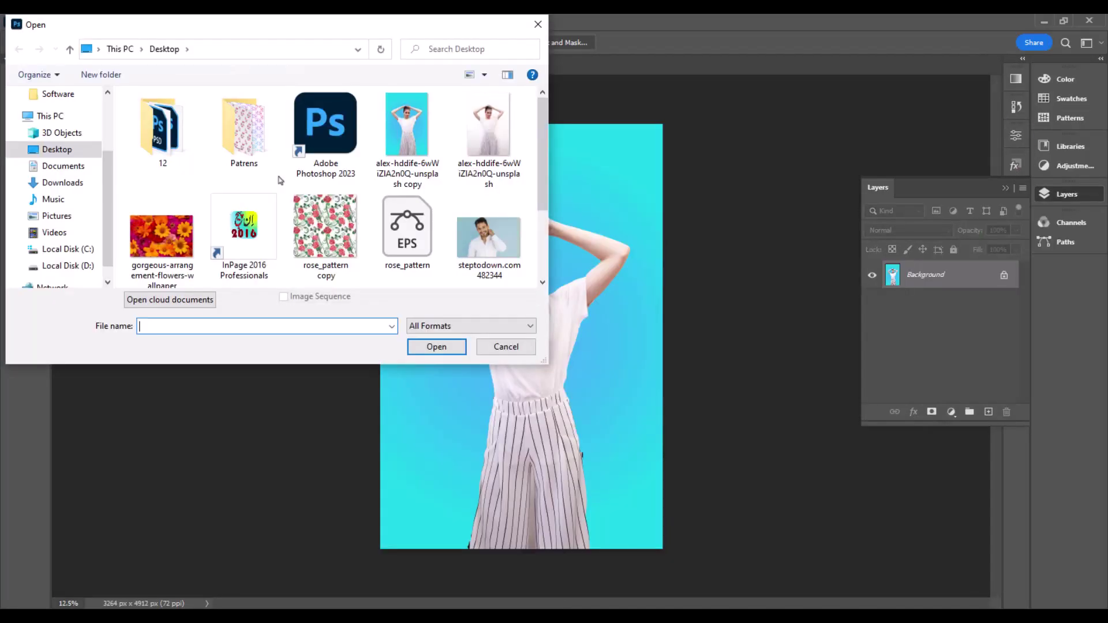
left_click(322, 247)
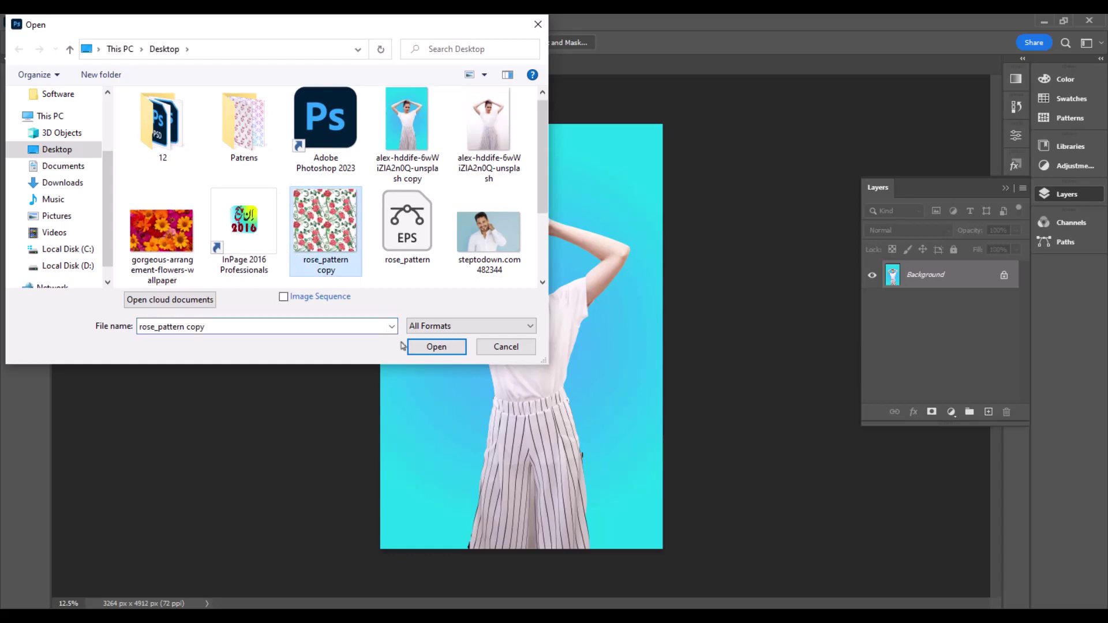
left_click(445, 352)
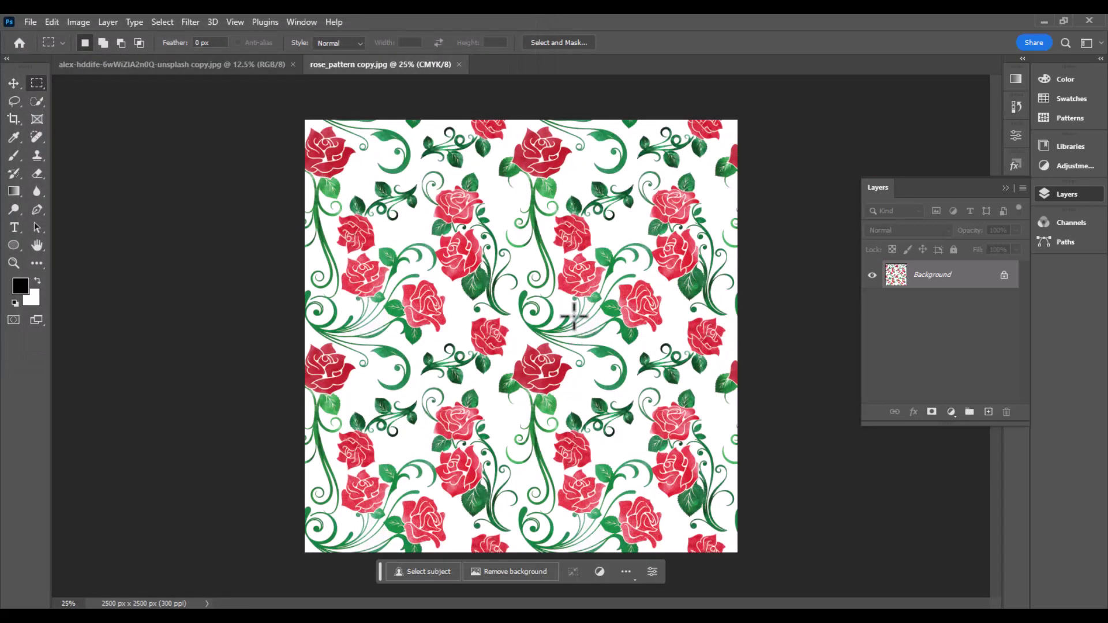
left_click(148, 66)
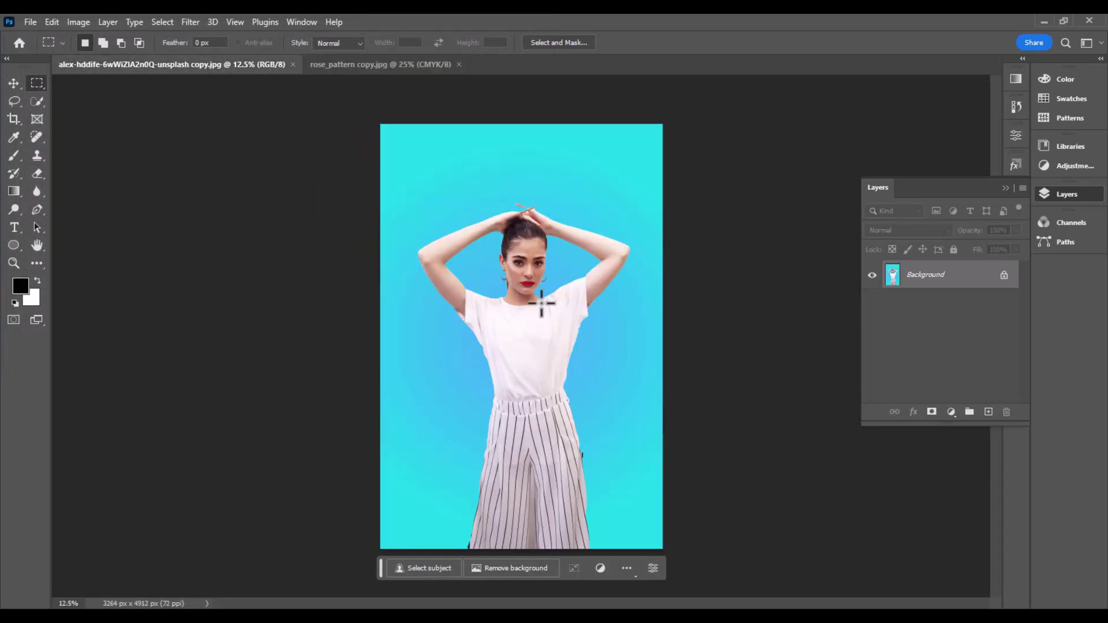
- Quick-select the woman's white shirt, subtract the waistband, and copy it onto a new layer
key("ctrl+plus")
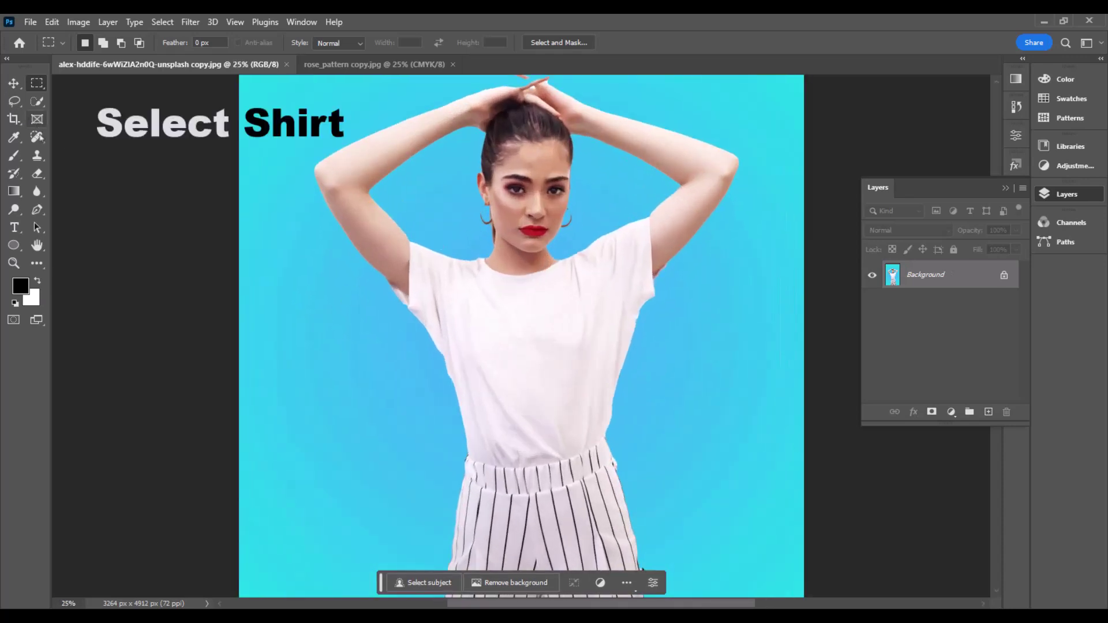
key("w")
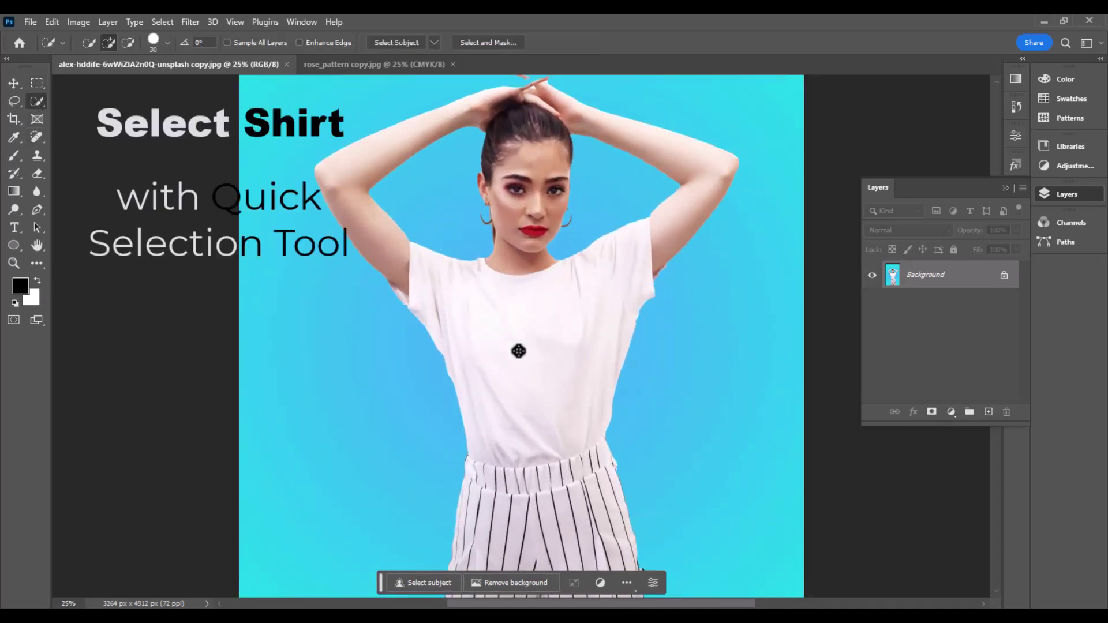
left_click_drag(496, 326, 406, 301)
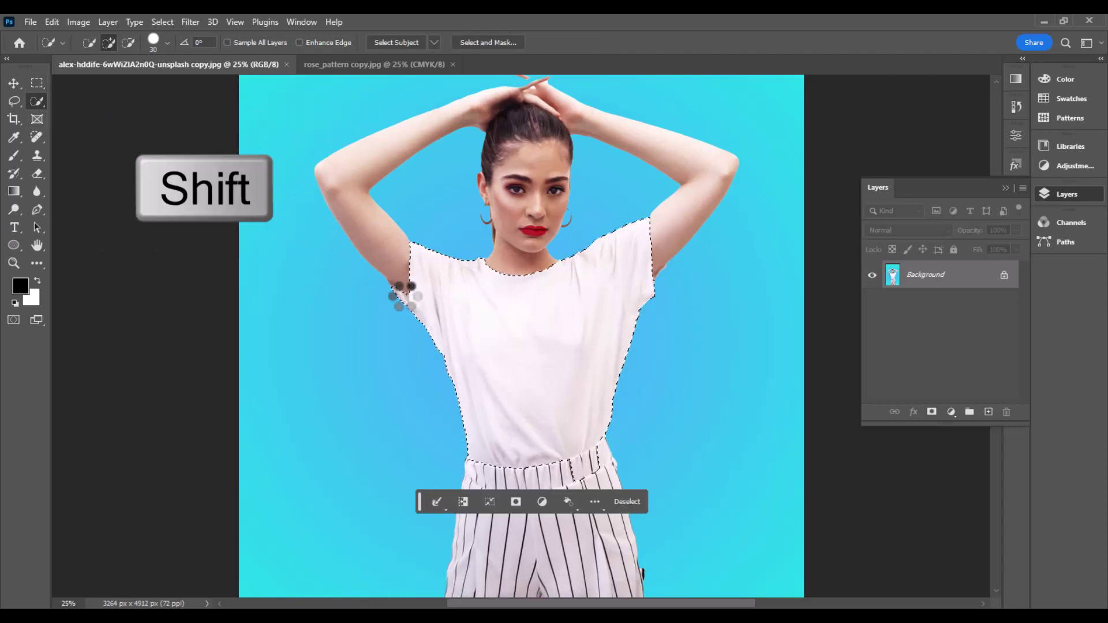
left_click_drag(571, 473, 593, 462)
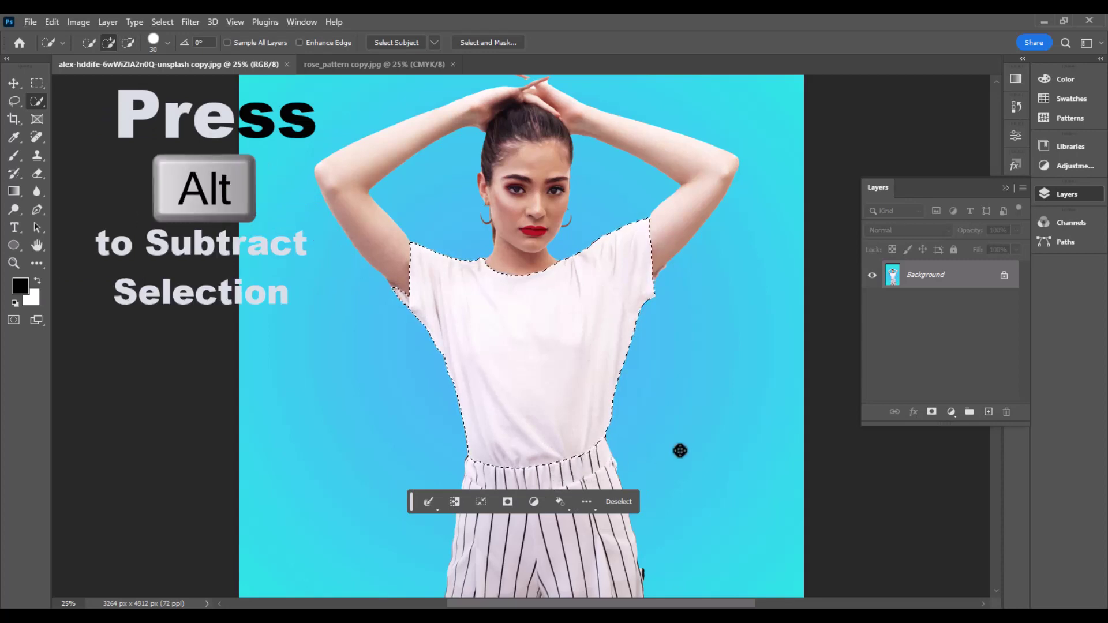
key("ctrl+j")
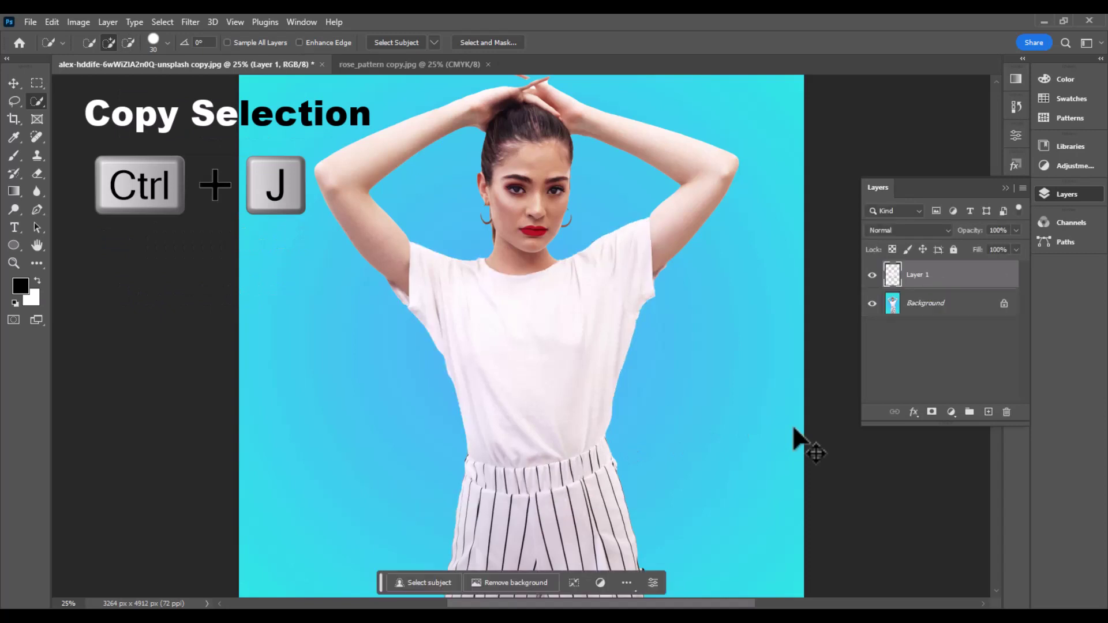
- Hide and reshow the Background layer to check the shirt cutout, then switch to rose_pattern copy
left_click(872, 304)
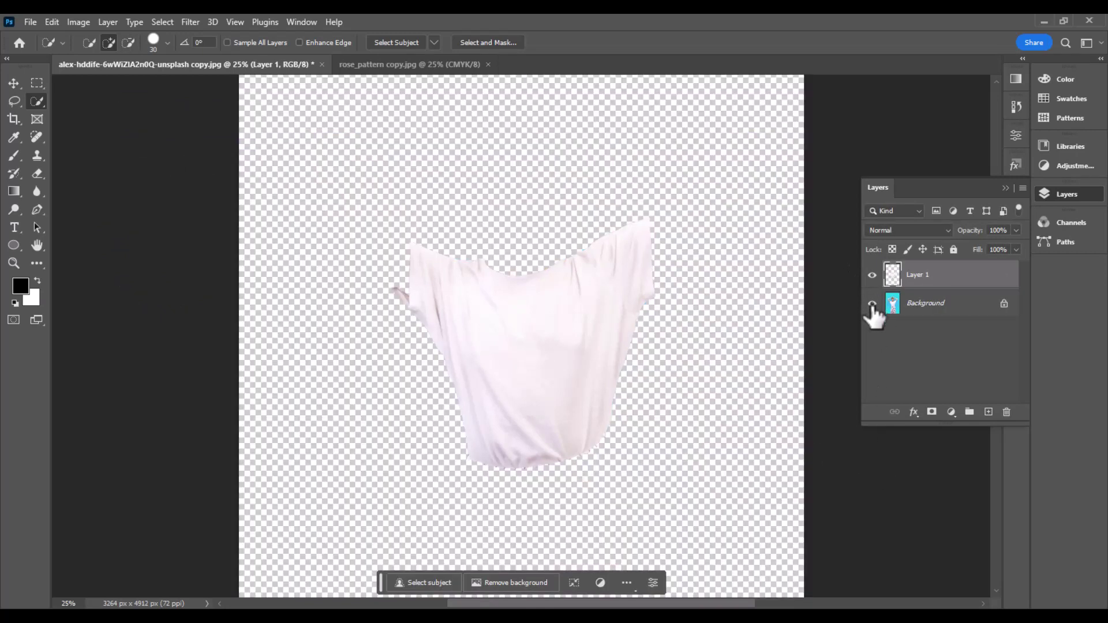
left_click(873, 304)
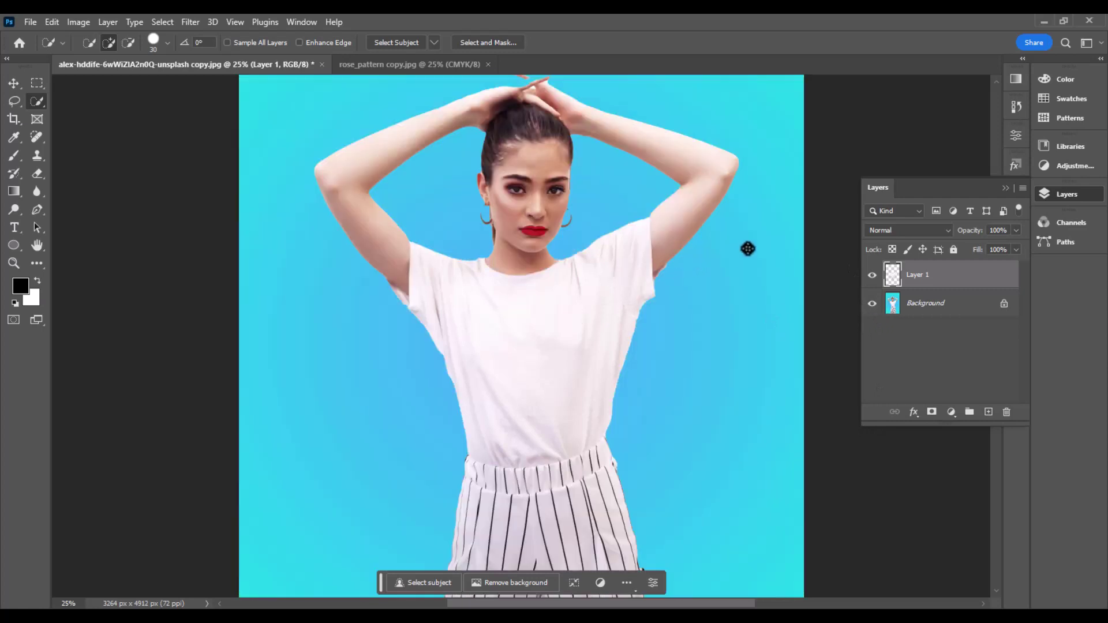
left_click(382, 65)
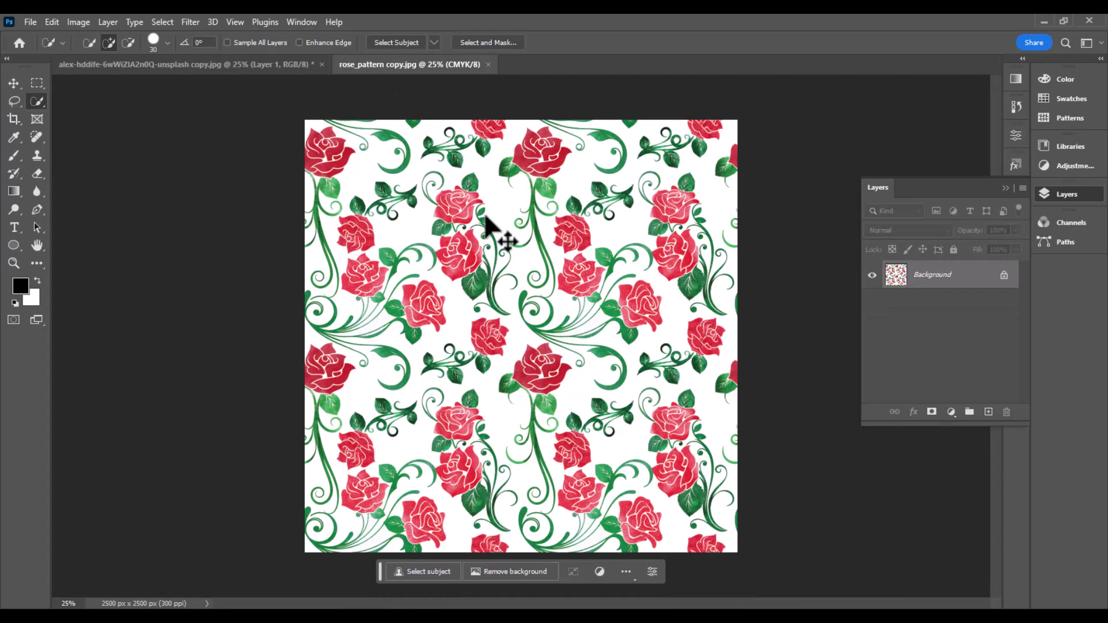
- Paste the whole rose pattern into the woman's photo as Layer 2 and clip it to the shirt
key("ctrl+a")
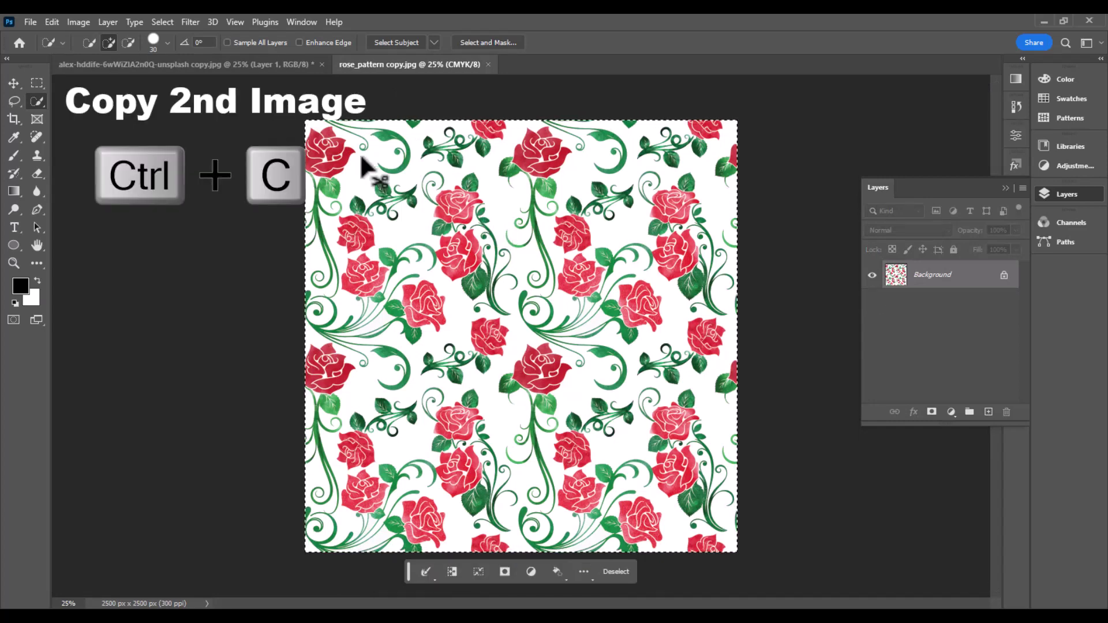
left_click(196, 65)
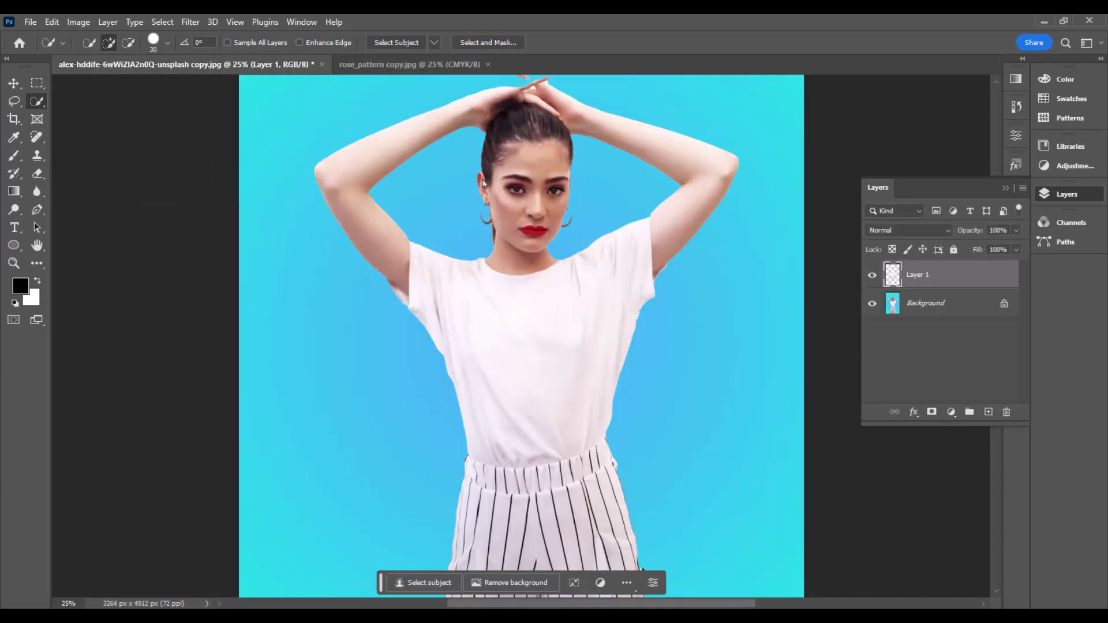
key("ctrl+v")
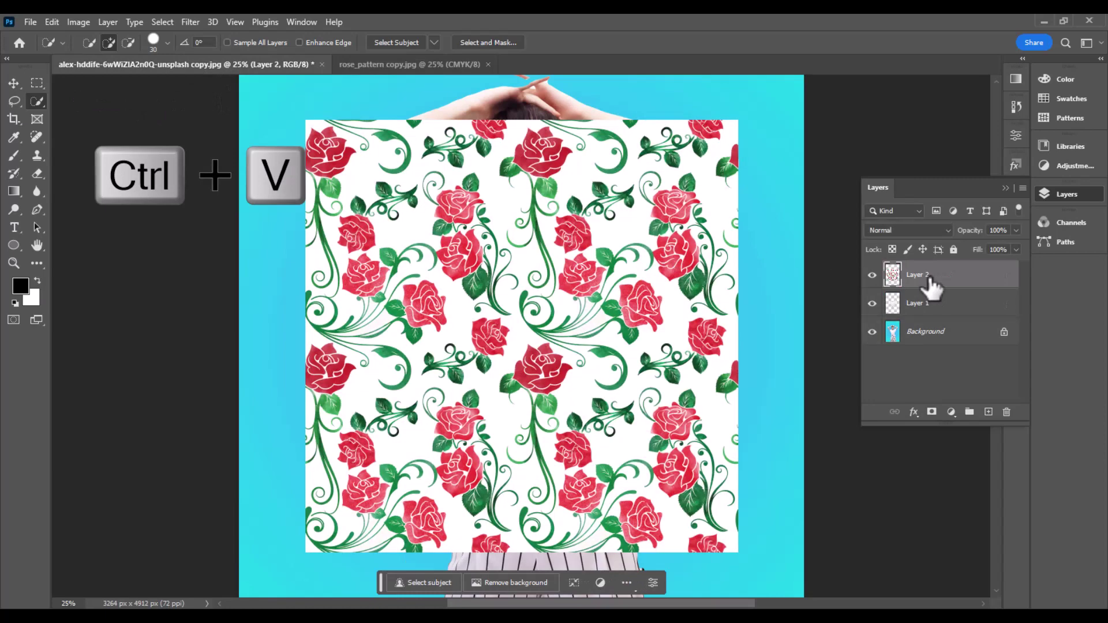
right_click(932, 282)
left_click(974, 332)
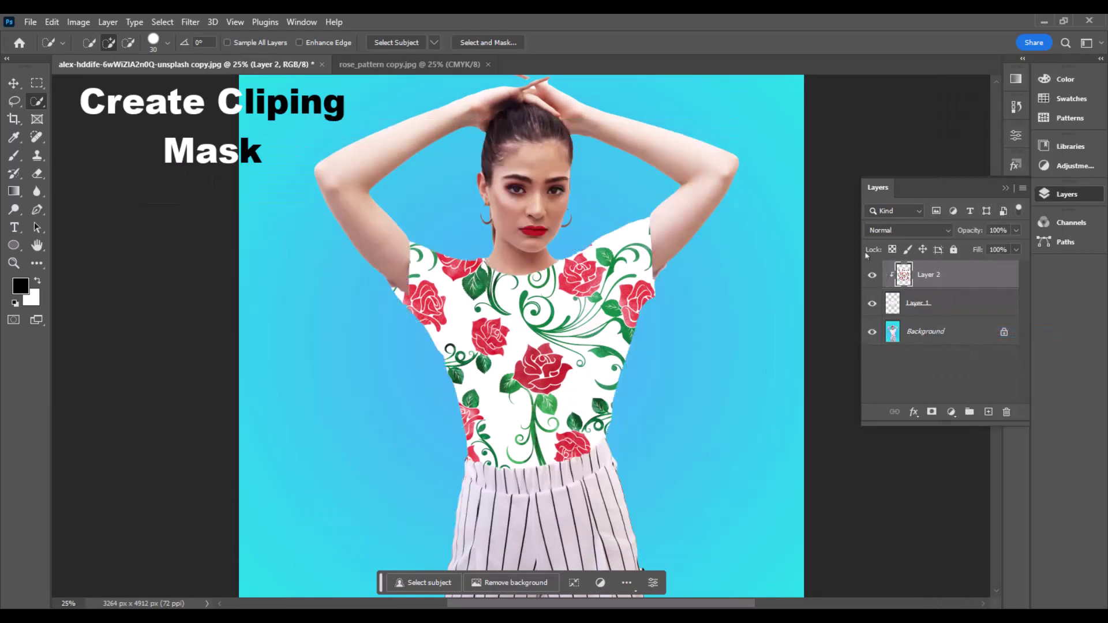
- Set the rose pattern layer's blend mode to Multiply
left_click(892, 231)
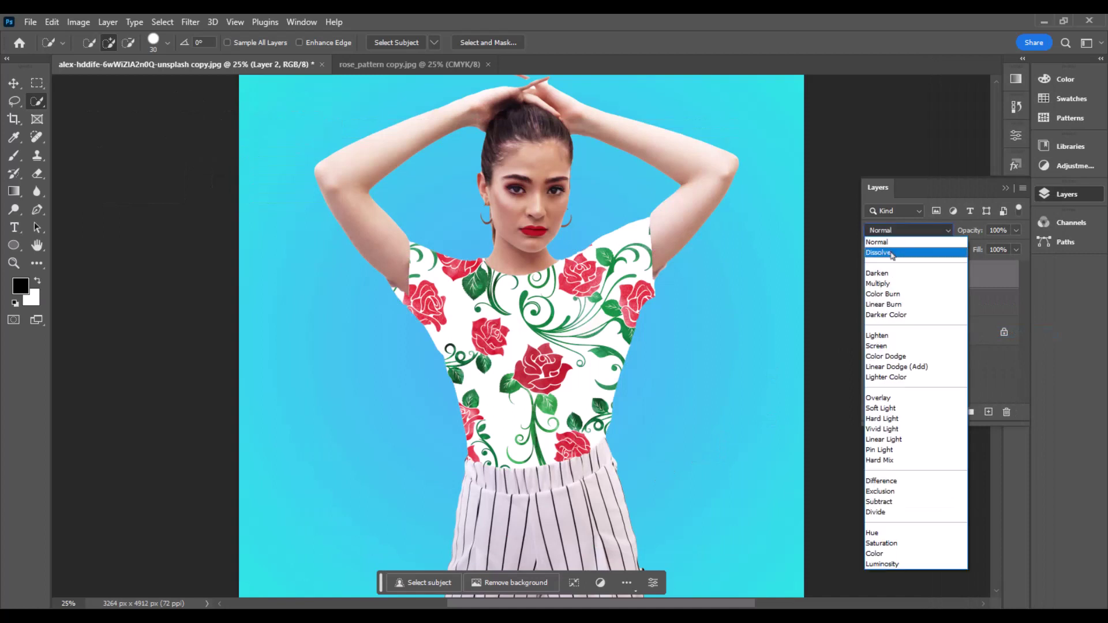
left_click(892, 252)
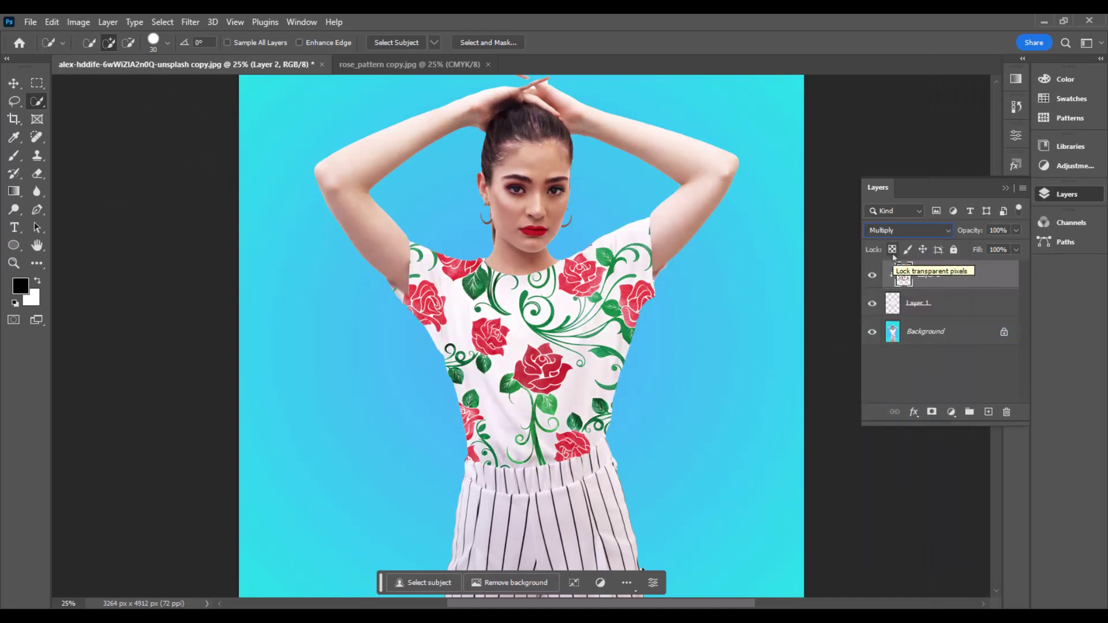
key("Down")
right_click(945, 279)
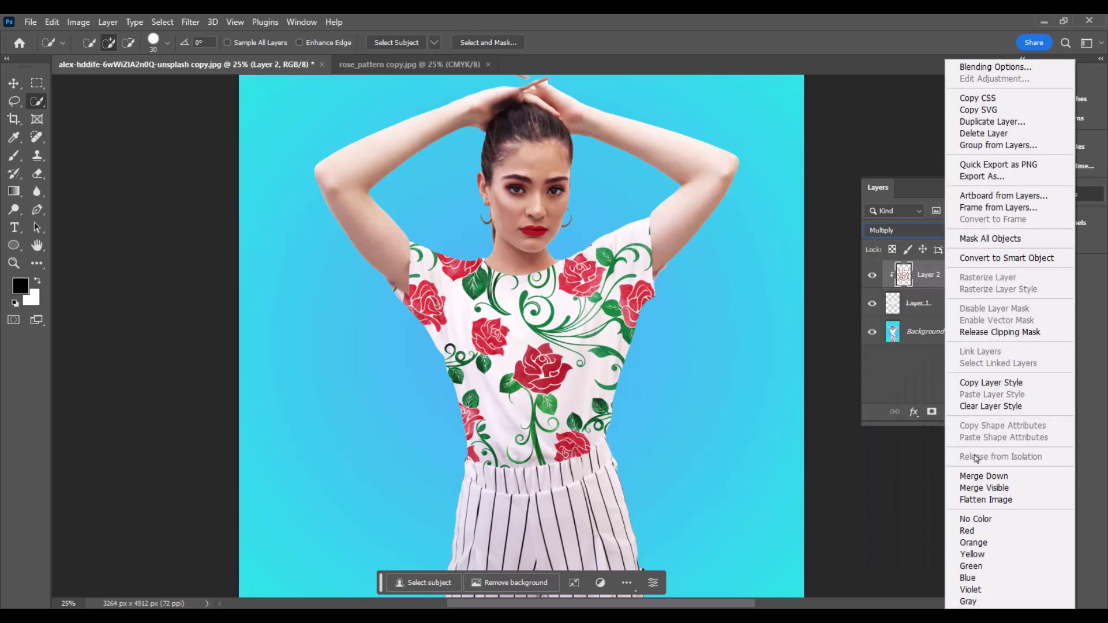
- Split the Blend If Current and Underlying Layer sliders on the rose layer and apply
left_click(981, 68)
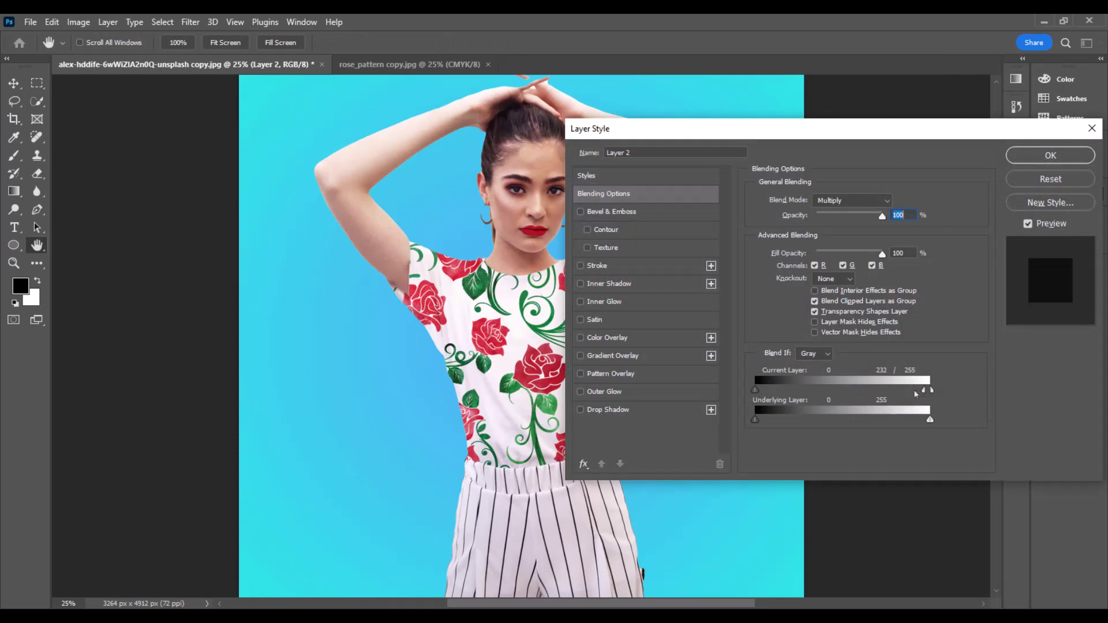
left_click_drag(904, 392, 900, 394)
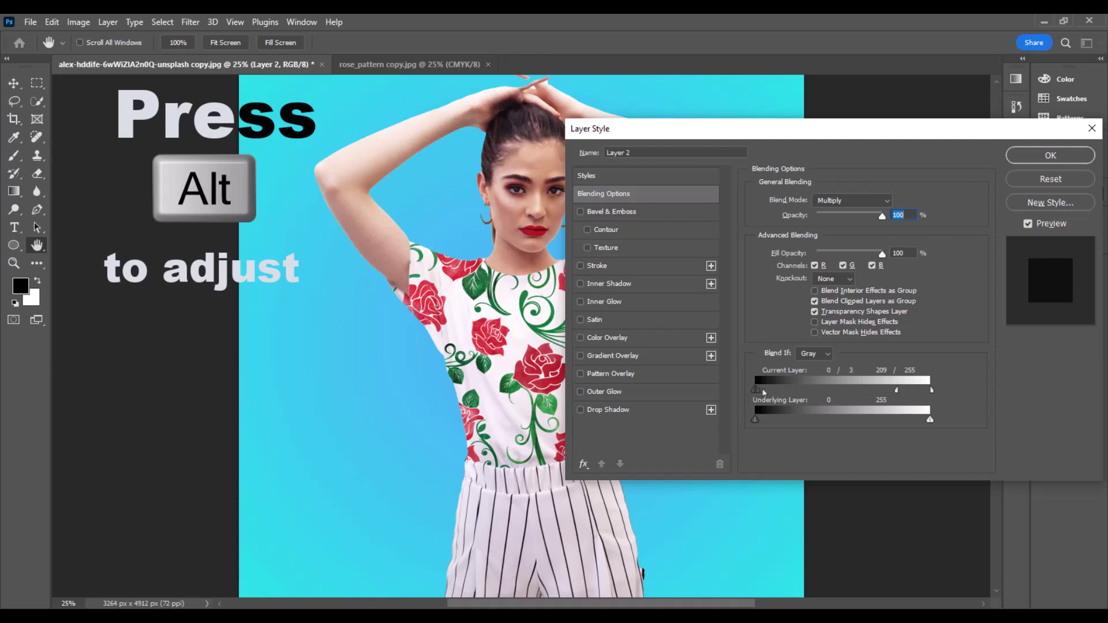
left_click_drag(764, 392, 769, 392)
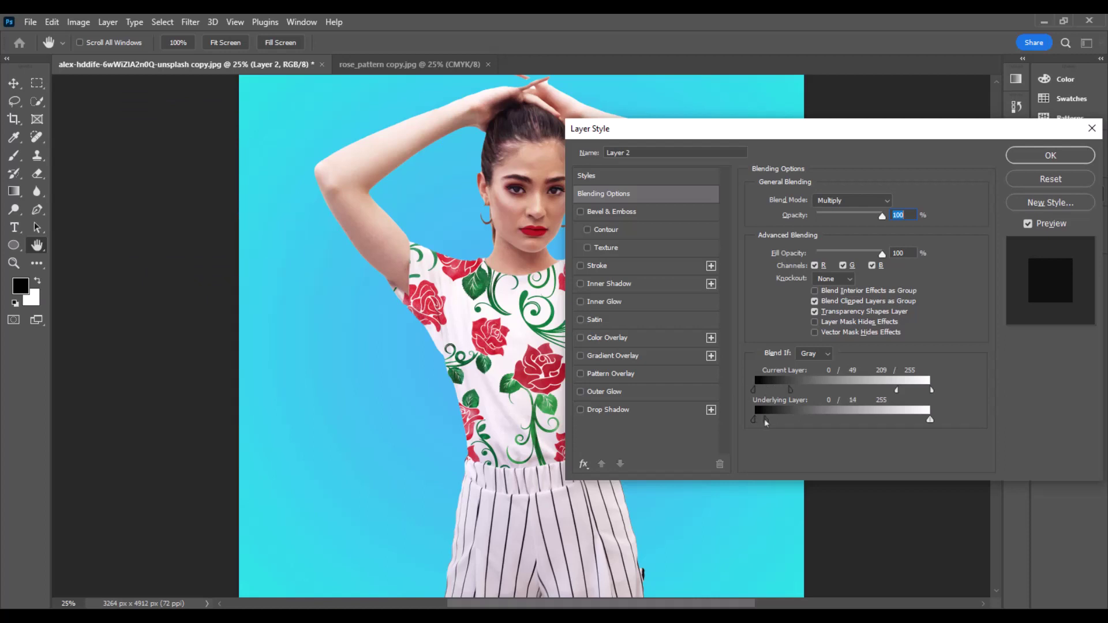
left_click(1038, 162)
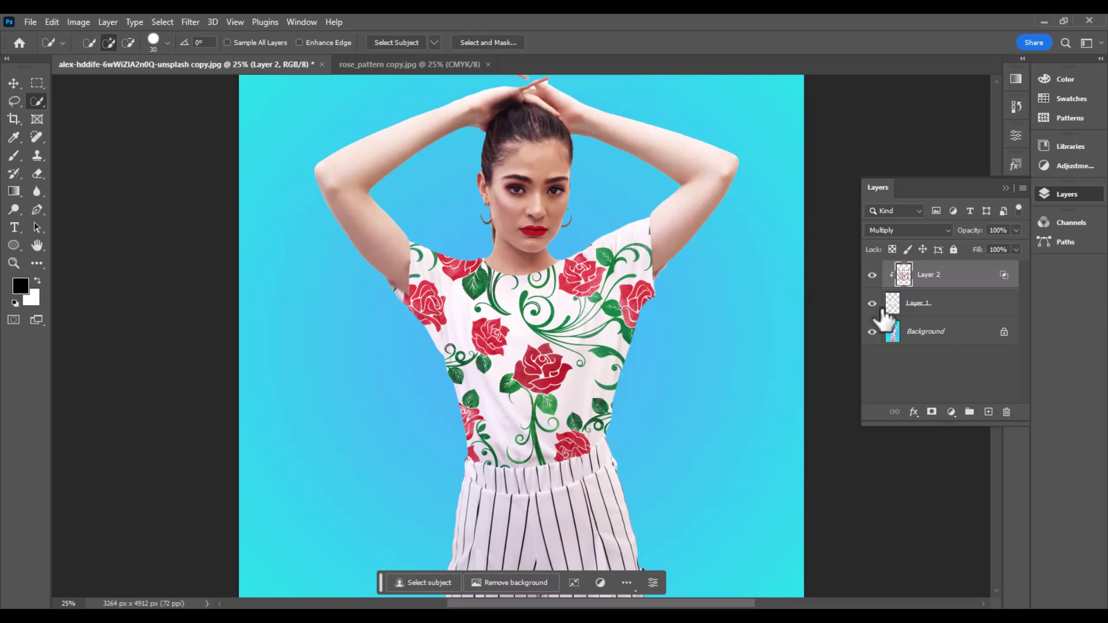
- Compare the shirt with and without the rose layer, then lower its opacity to 79%
left_click(872, 275)
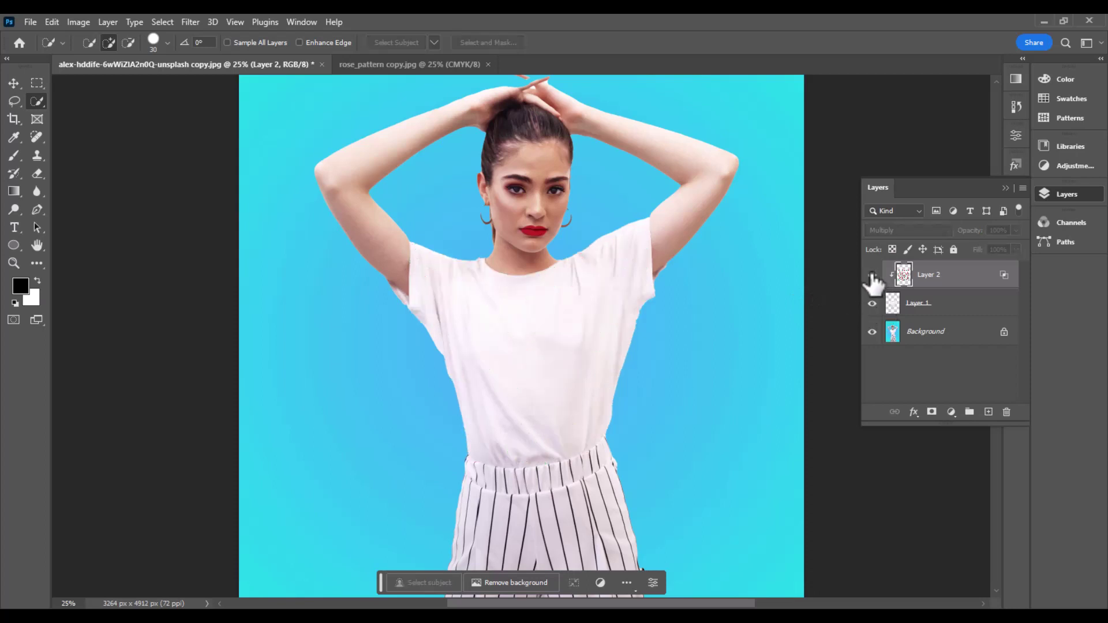
left_click(872, 275)
left_click(873, 275)
left_click(872, 275)
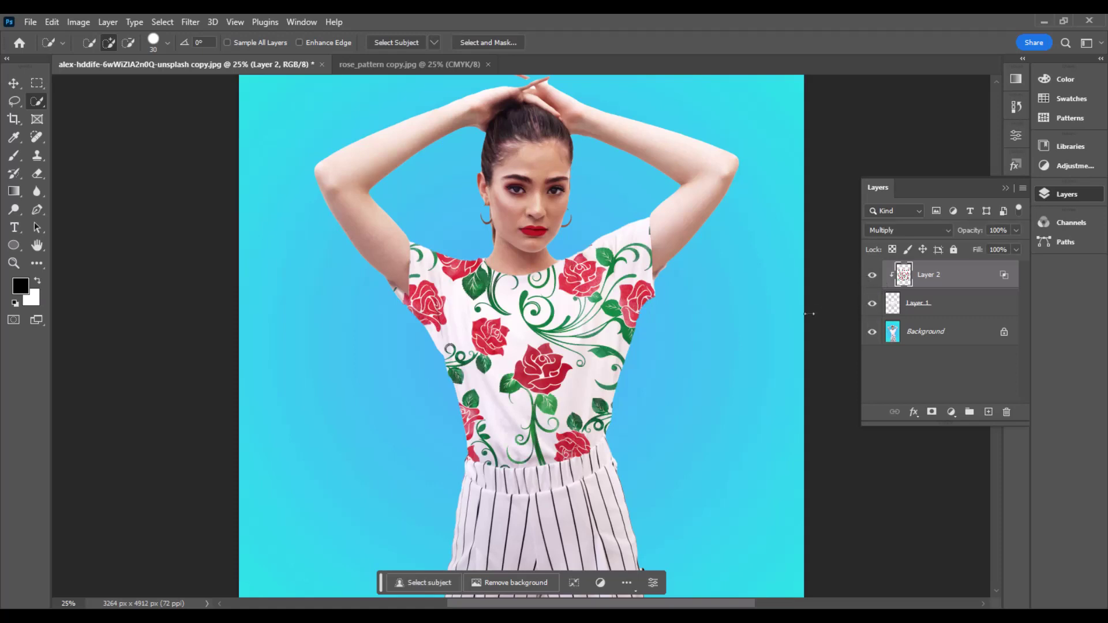
left_click(1016, 231)
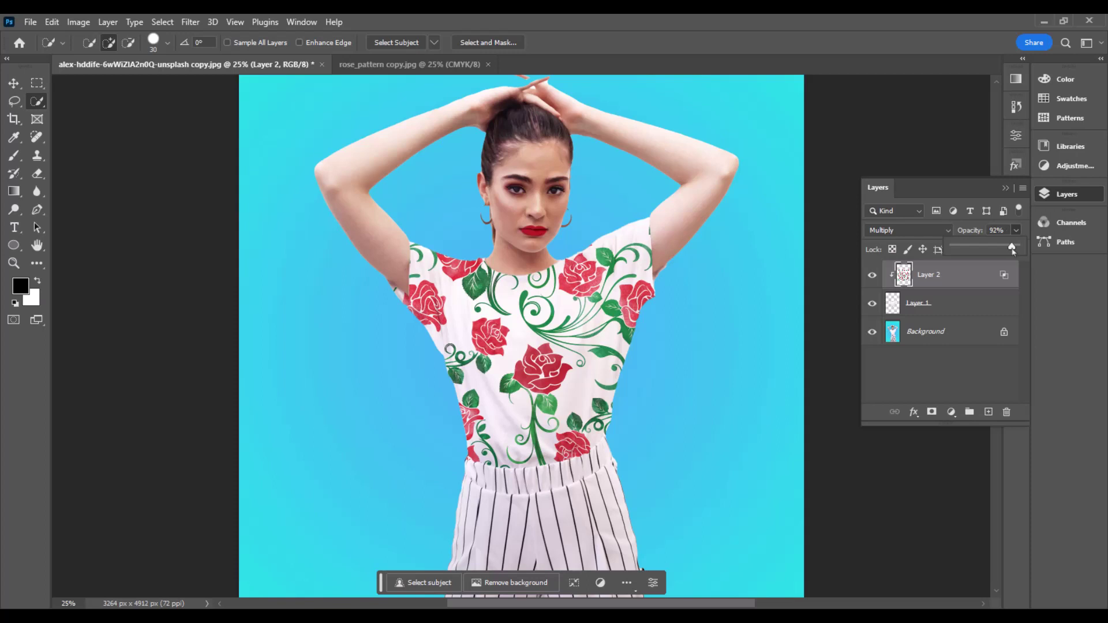
left_click_drag(1009, 250, 1001, 253)
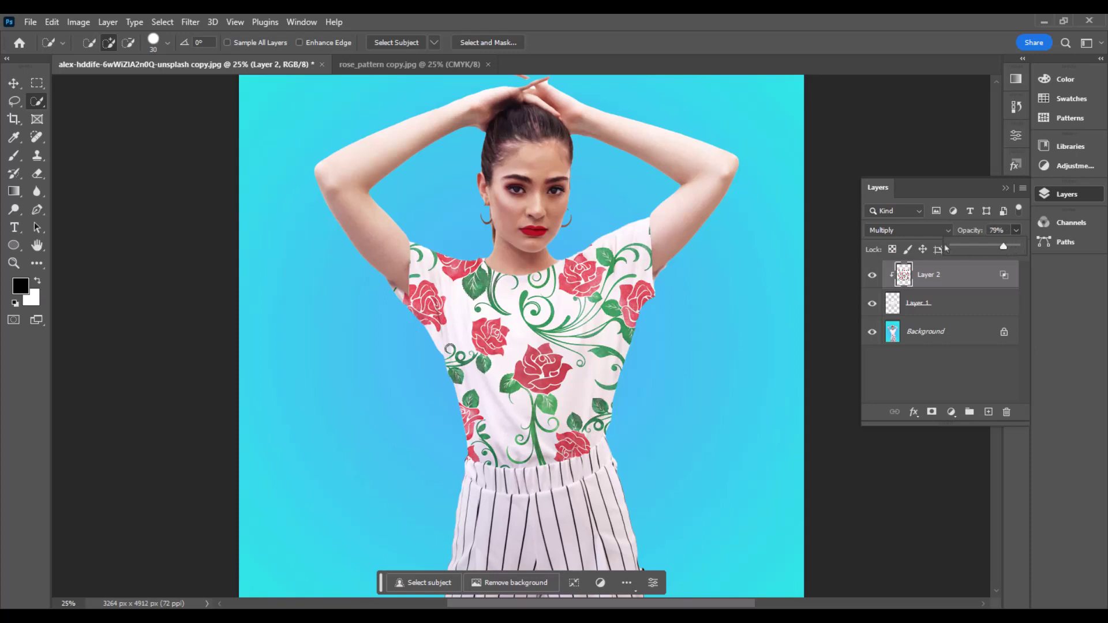
left_click(779, 229)
- Save a copy as a maximum-quality JPEG named 'New work' on the Desktop
left_click(30, 22)
left_click(62, 203)
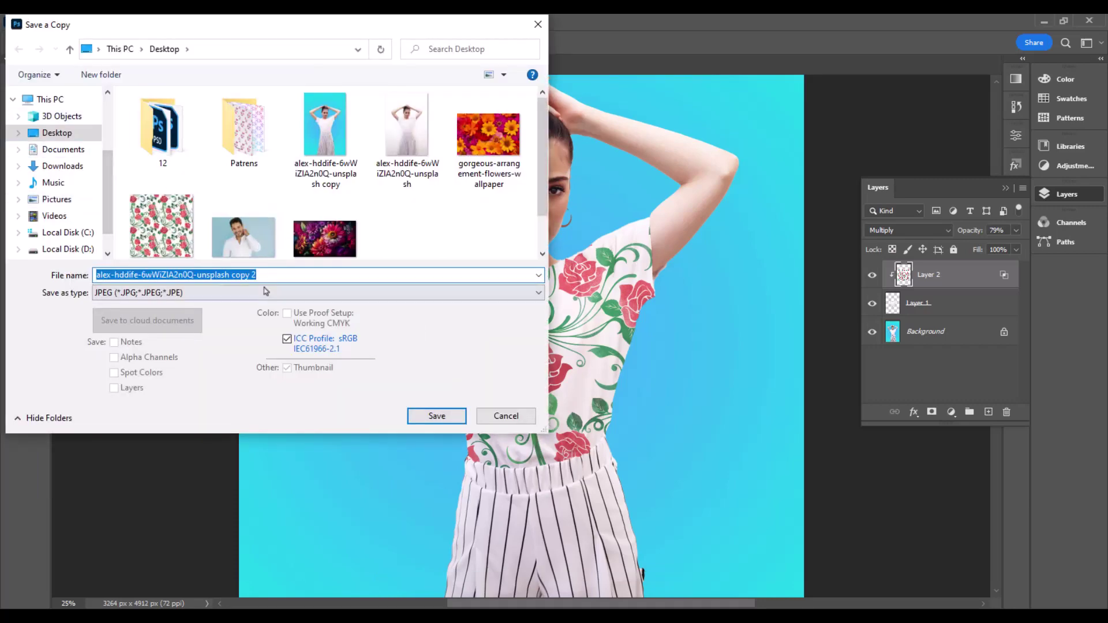
type("New work")
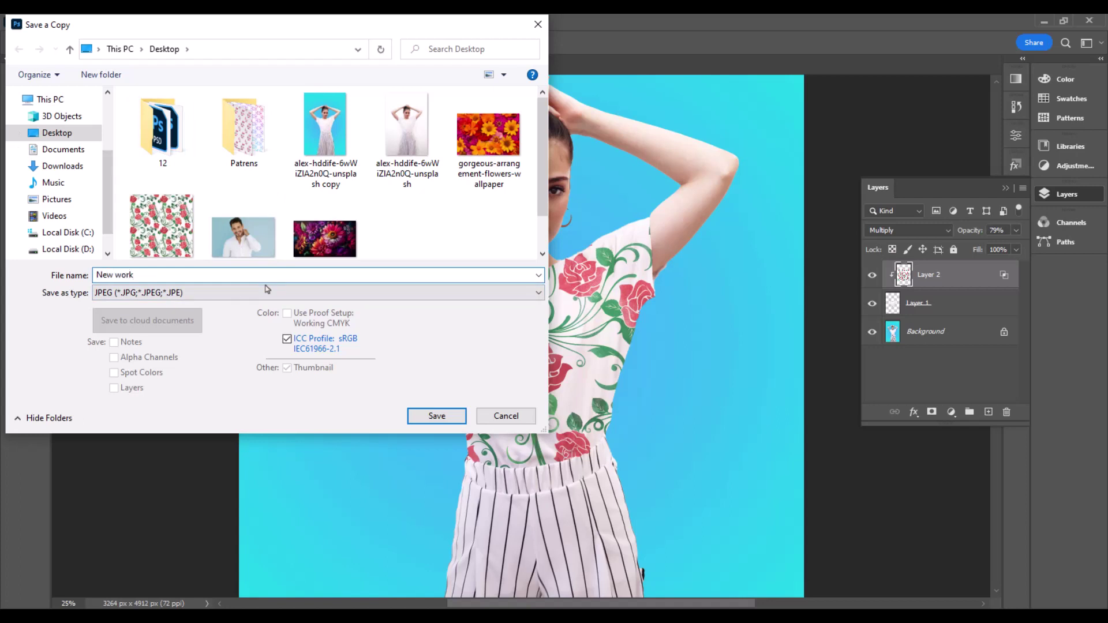
key("Return")
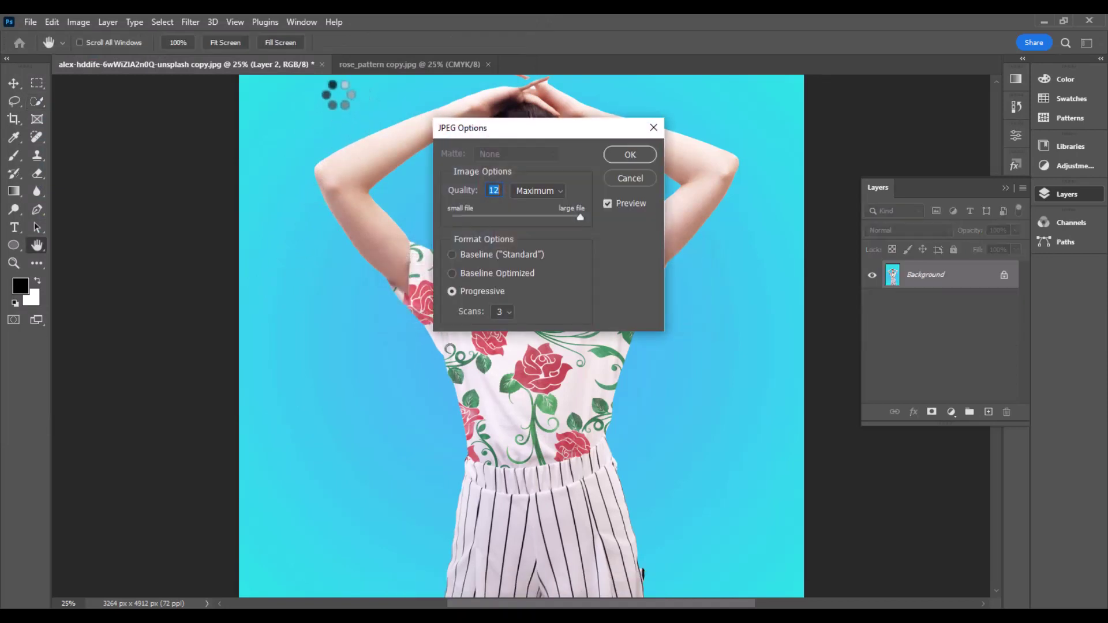
left_click(631, 154)
- Close all documents and open the steptodown.com482344 photo from the Desktop folder
key("ctrl+alt+w")
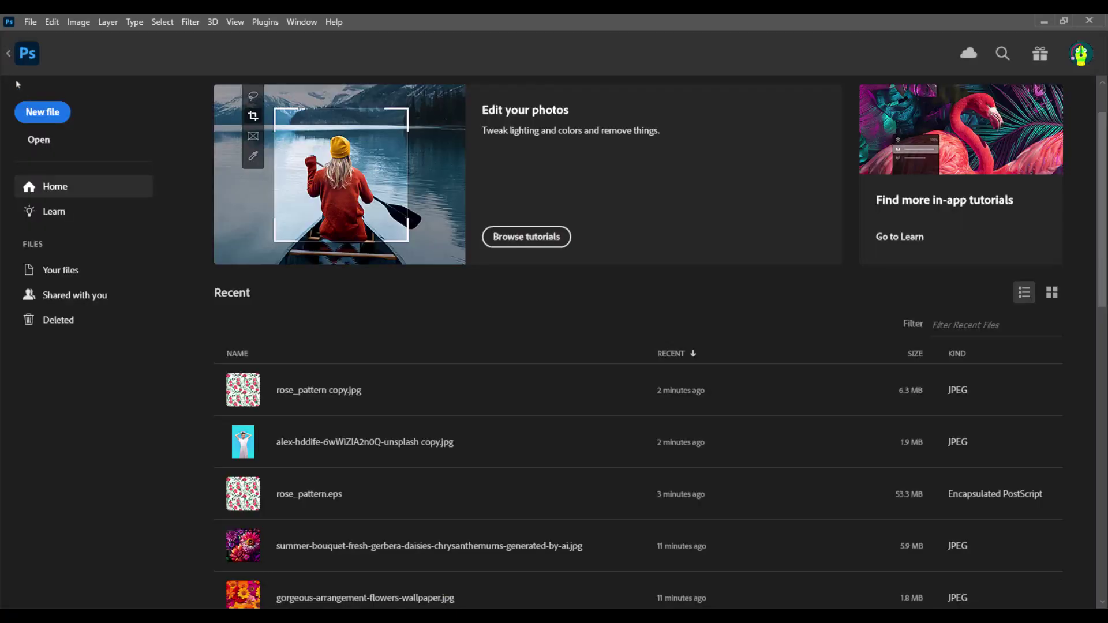
left_click(31, 21)
left_click(47, 49)
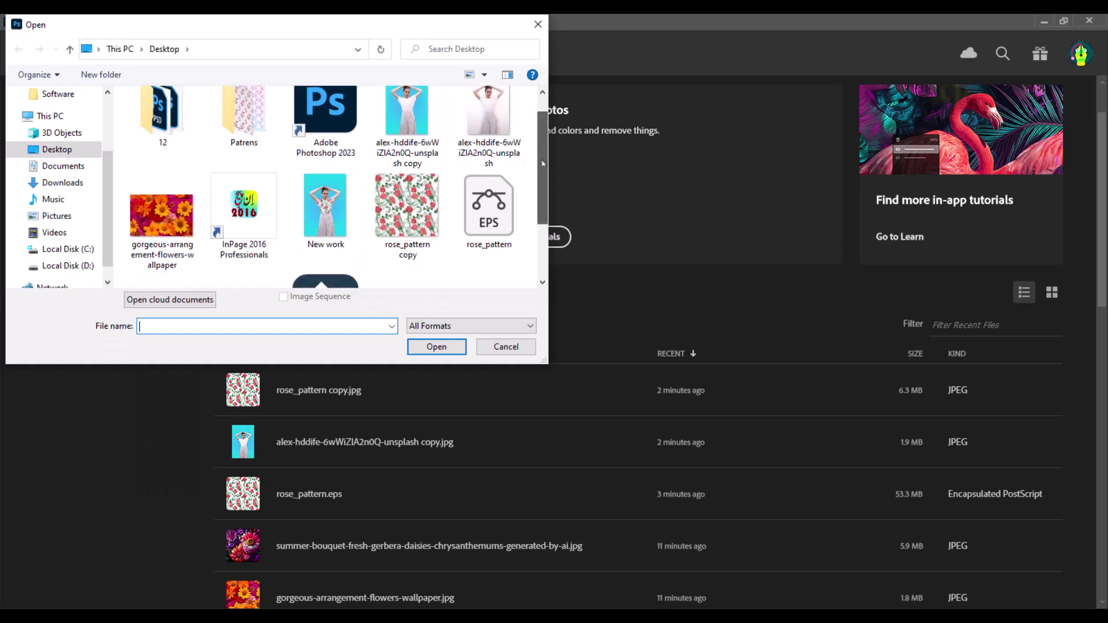
scroll(162, 231, "down", 2)
double_click(161, 233)
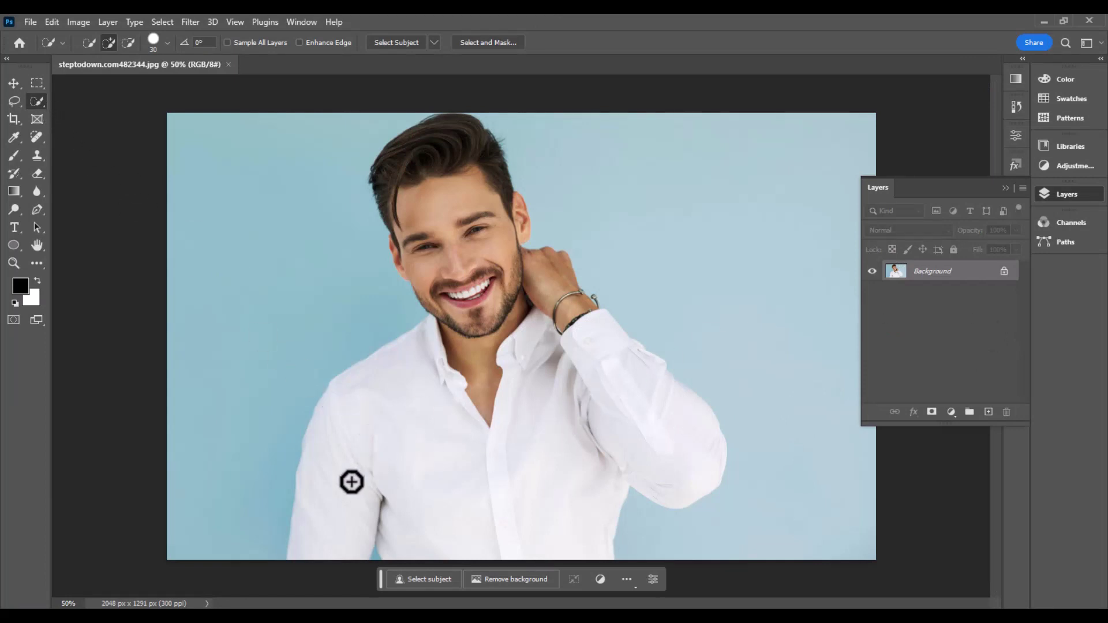
- Quick-select the man's whole white shirt, from the left sleeve to the raised right arm
left_click(352, 480)
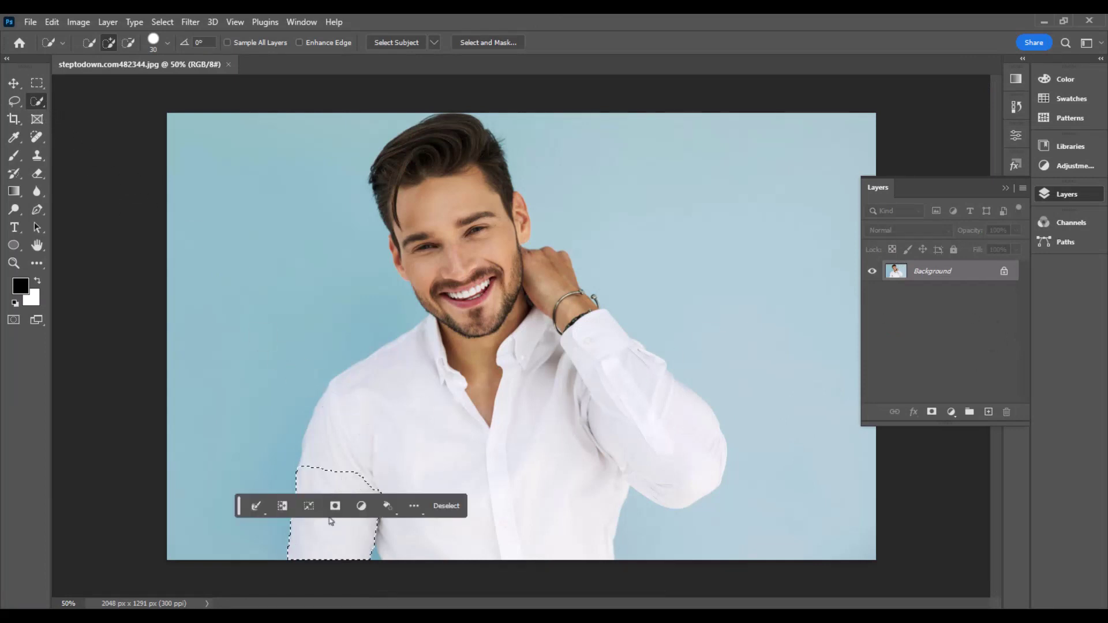
left_click_drag(359, 440, 395, 399)
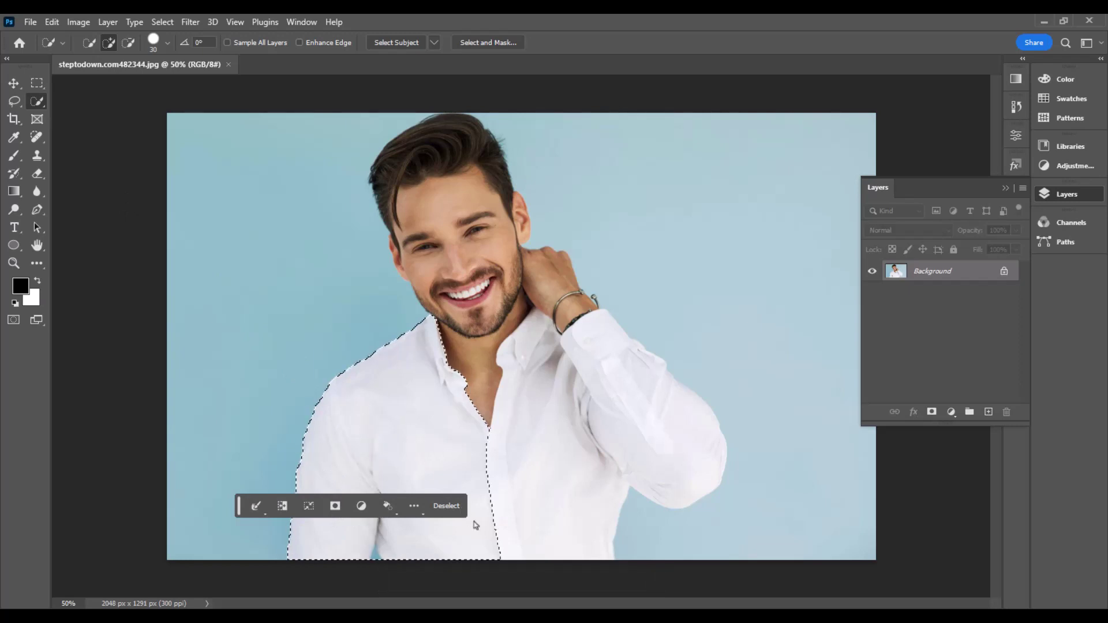
left_click_drag(531, 554, 668, 449)
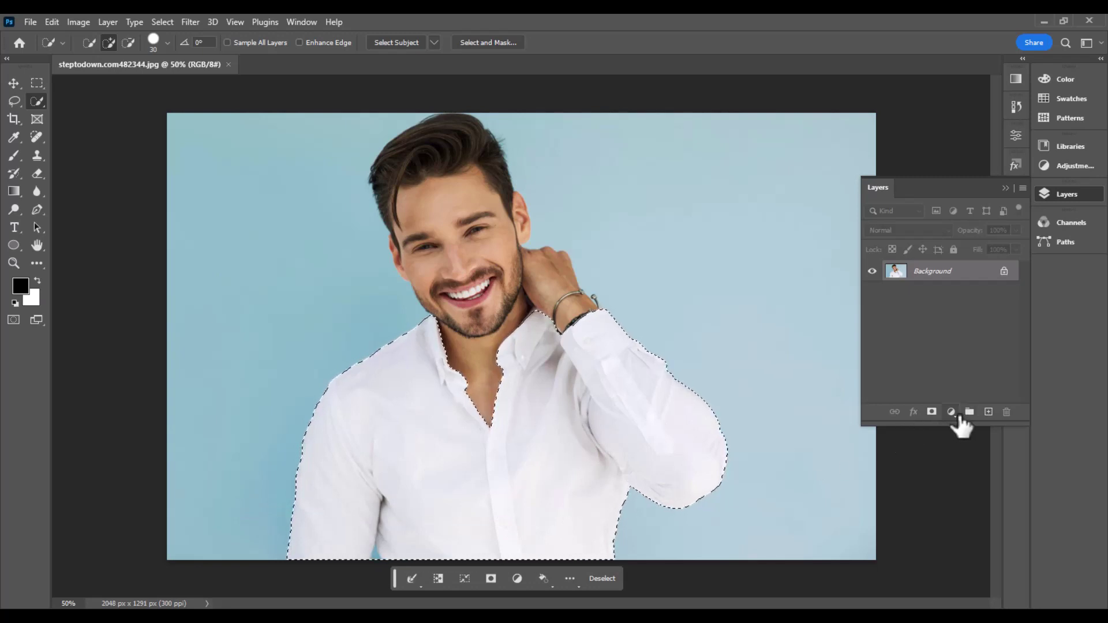
left_click(954, 413)
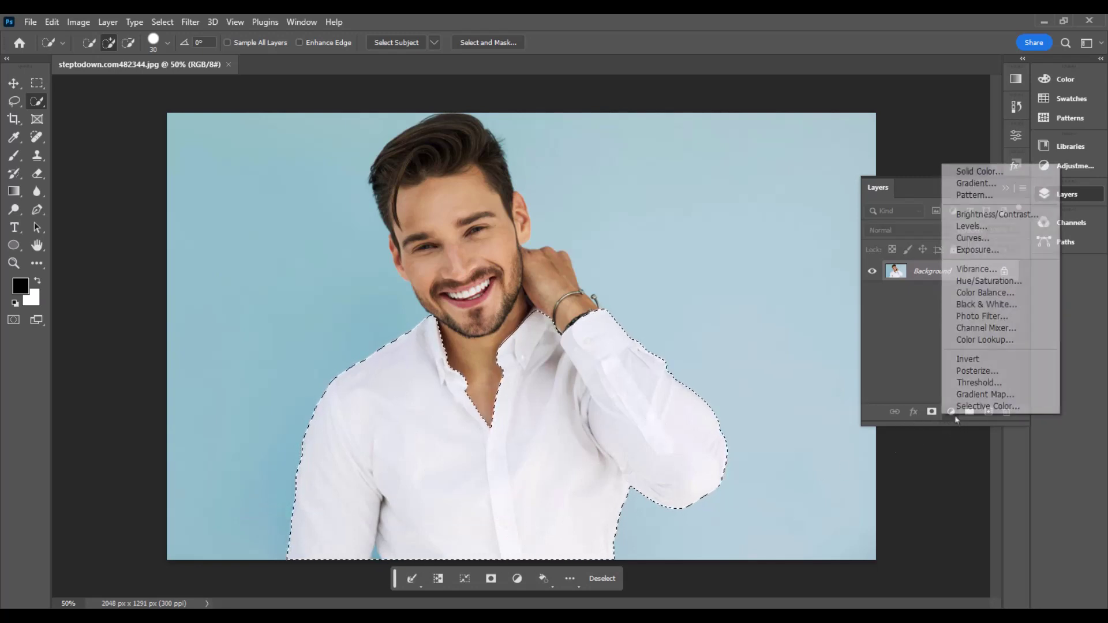
- Add a light cyan (4efbfd) Solid Color fill layer over the man's shirt
left_click(998, 173)
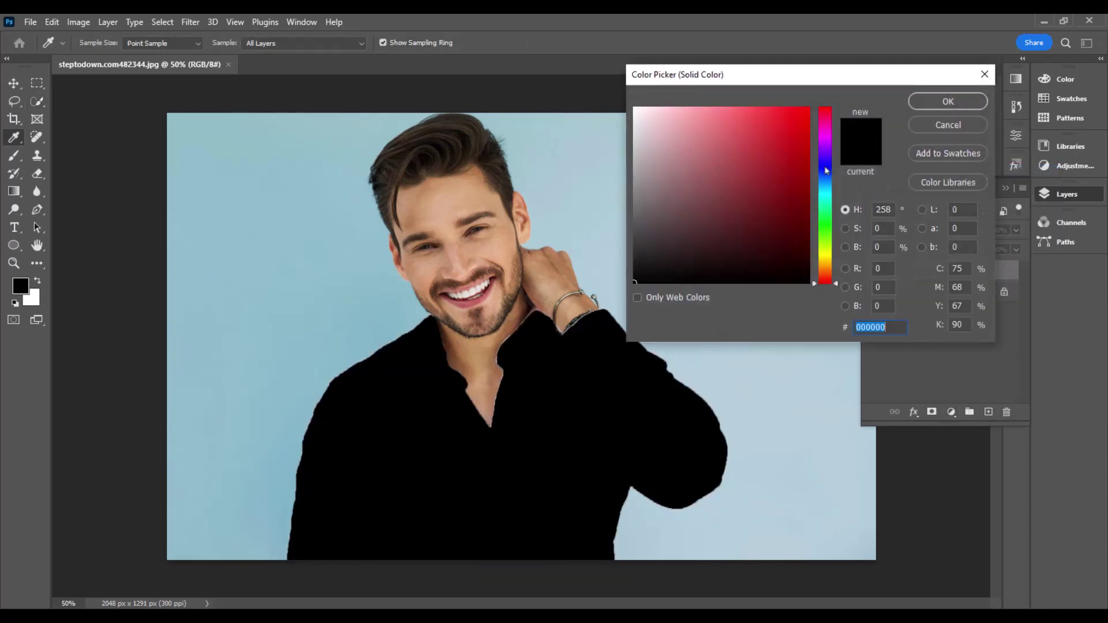
left_click_drag(827, 171, 836, 198)
left_click(766, 114)
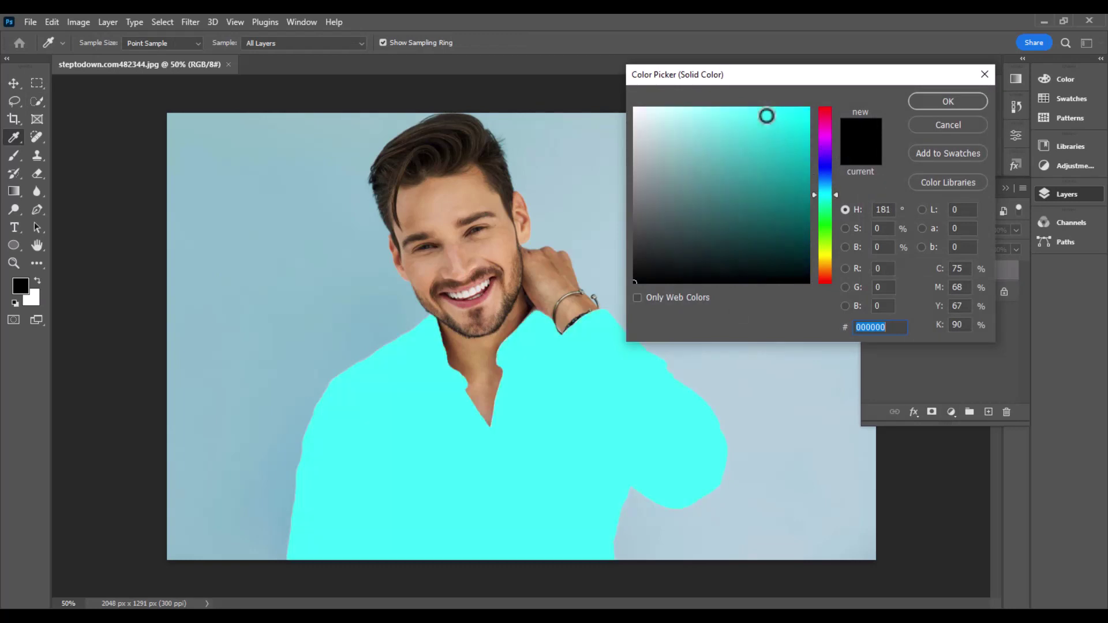
left_click(755, 109)
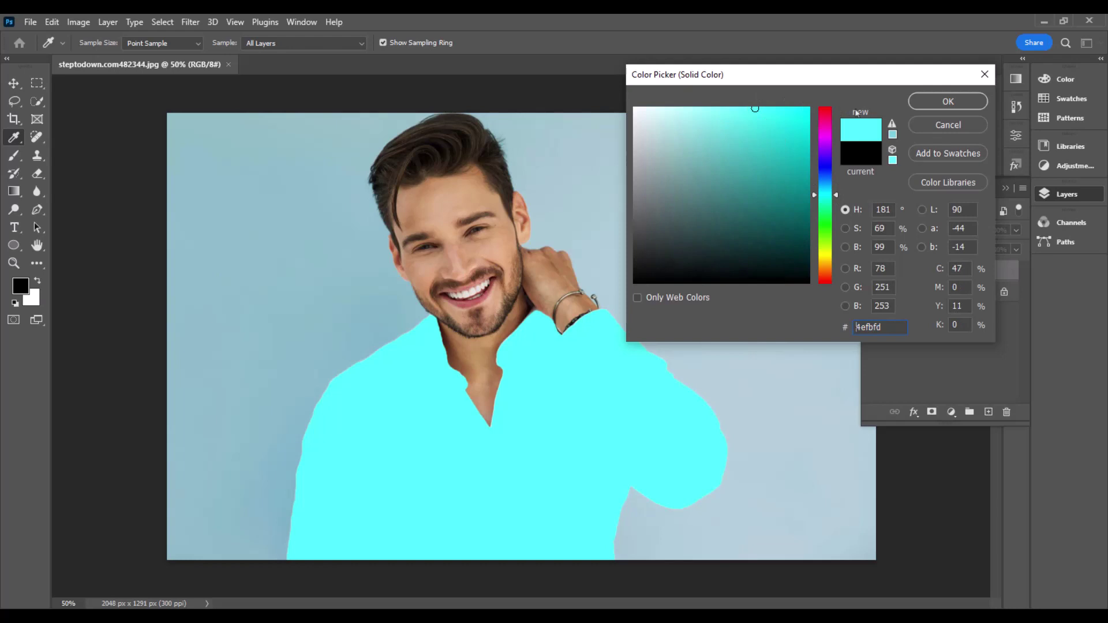
left_click(936, 108)
- Set Color Fill 1 to Multiply and tune its Blend If ranges in Blending Options
left_click(917, 231)
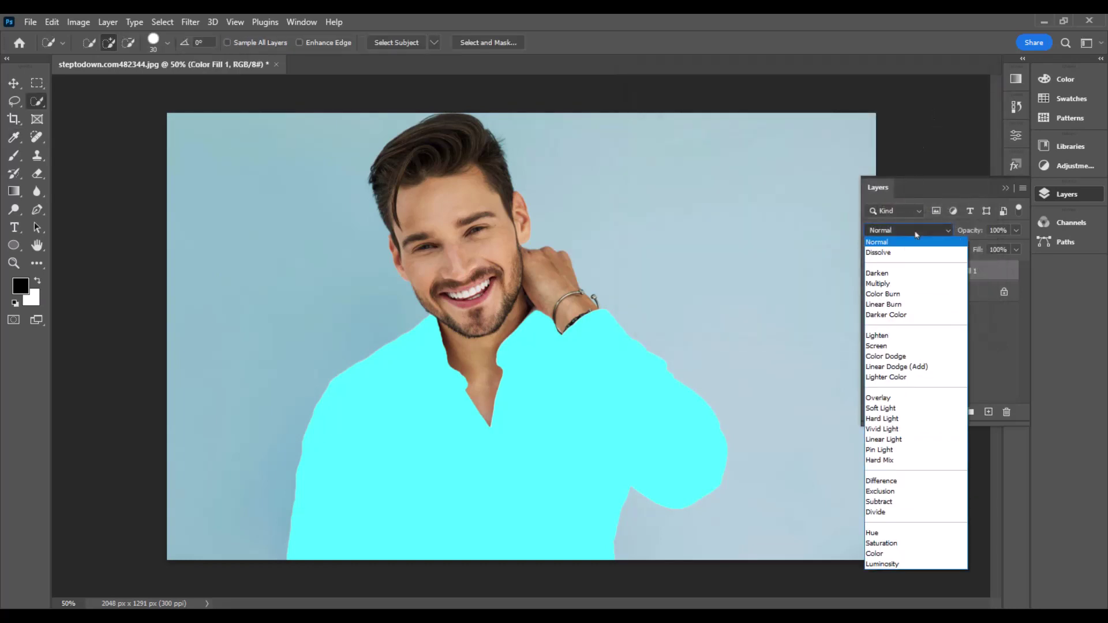
left_click(922, 280)
right_click(923, 277)
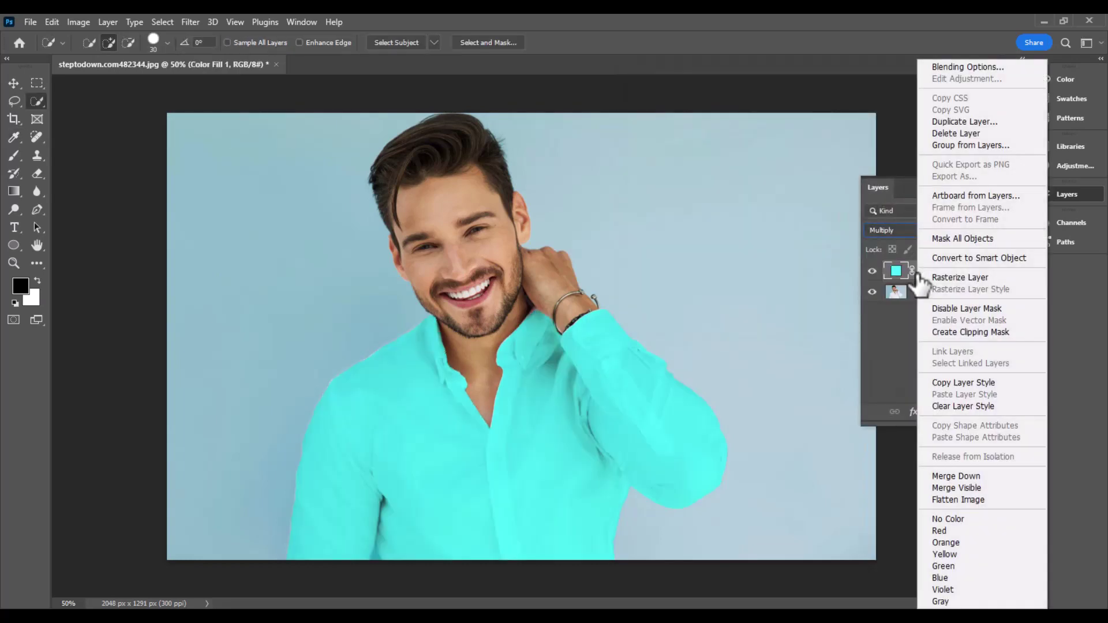
left_click(963, 68)
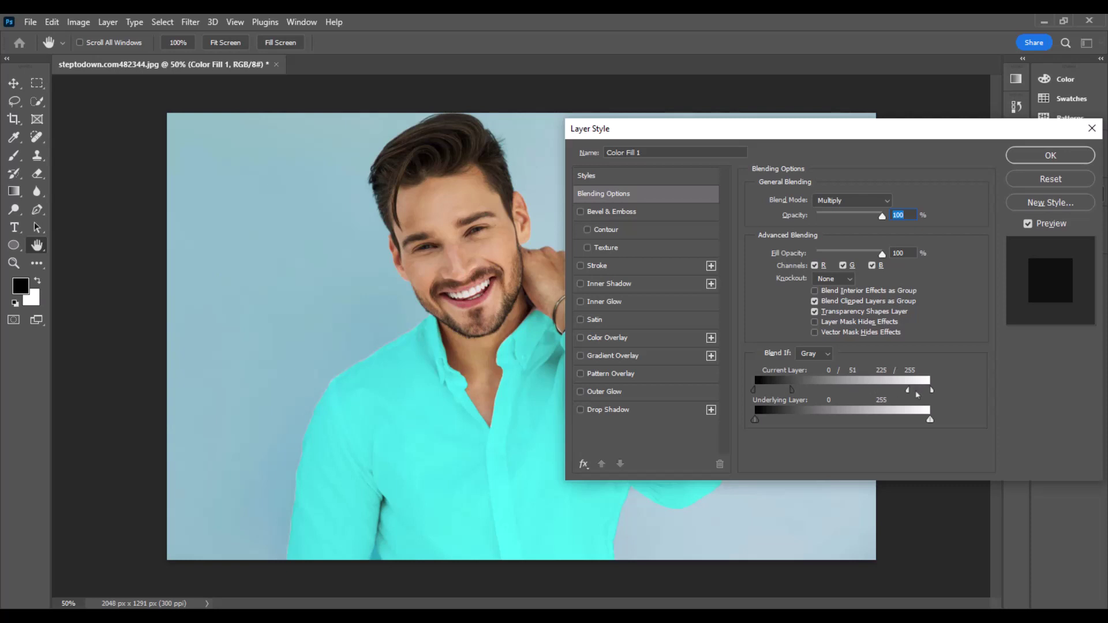
left_click(1045, 156)
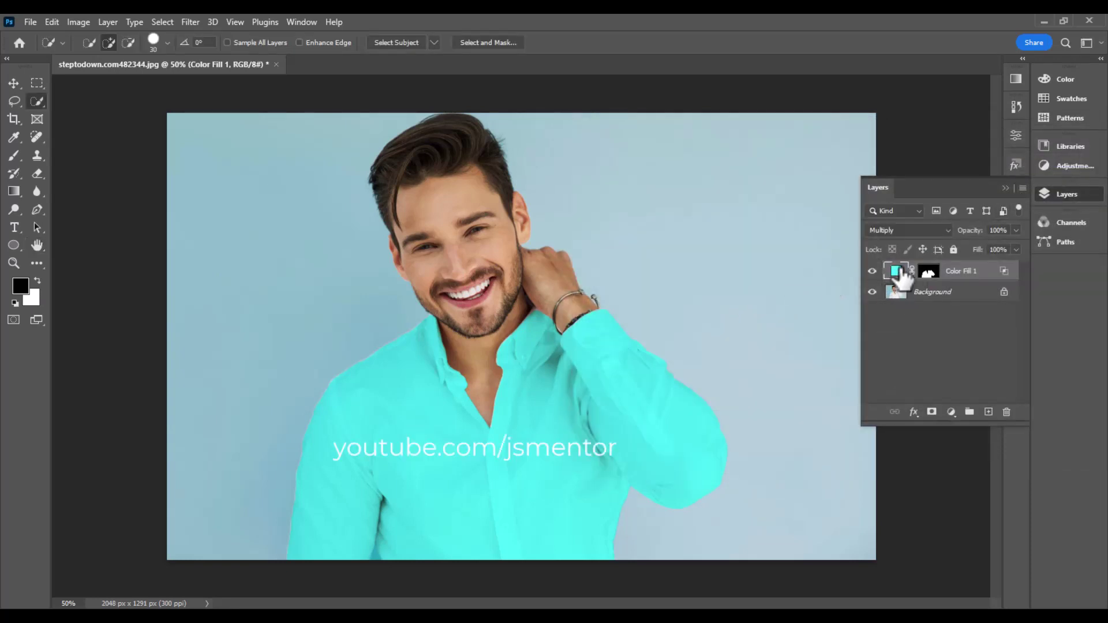
- Preview teal, red and magenta shirt colours on Color Fill 1, then settle on turquoise
double_click(896, 270)
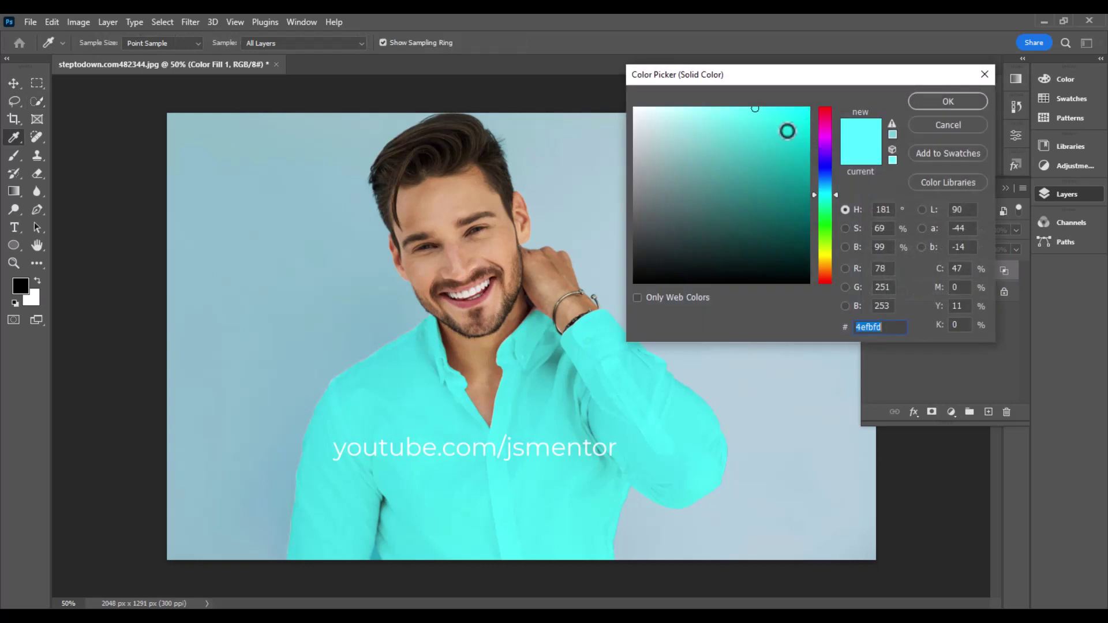
mouse_move(787, 128)
left_mouse_down()
mouse_move(740, 174)
mouse_move(772, 110)
left_mouse_up()
mouse_move(836, 203)
left_mouse_down()
mouse_move(832, 284)
mouse_move(831, 113)
left_mouse_up()
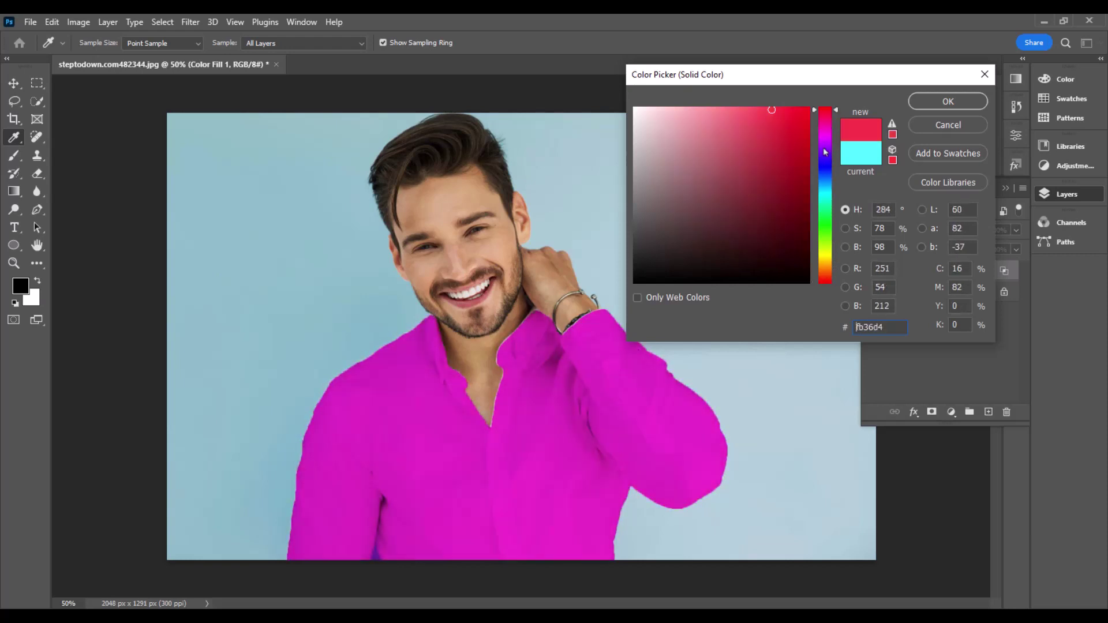
left_click_drag(826, 151, 823, 200)
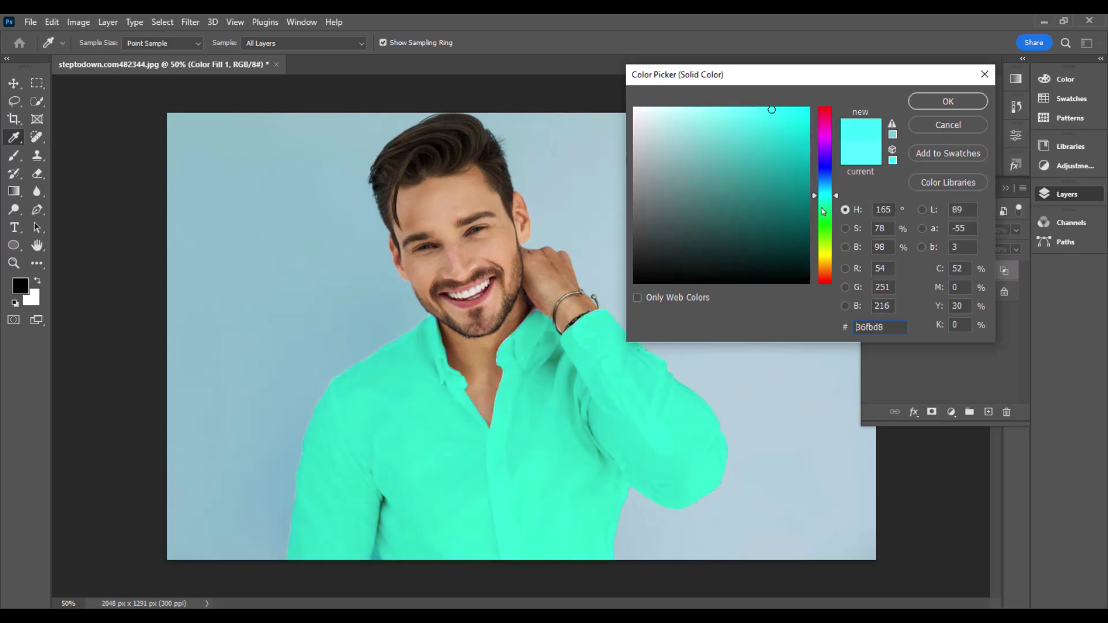
left_click_drag(837, 219, 835, 192)
left_click(949, 101)
- Save a maximum-quality JPEG copy named 'new boy' to the Desktop
key("w")
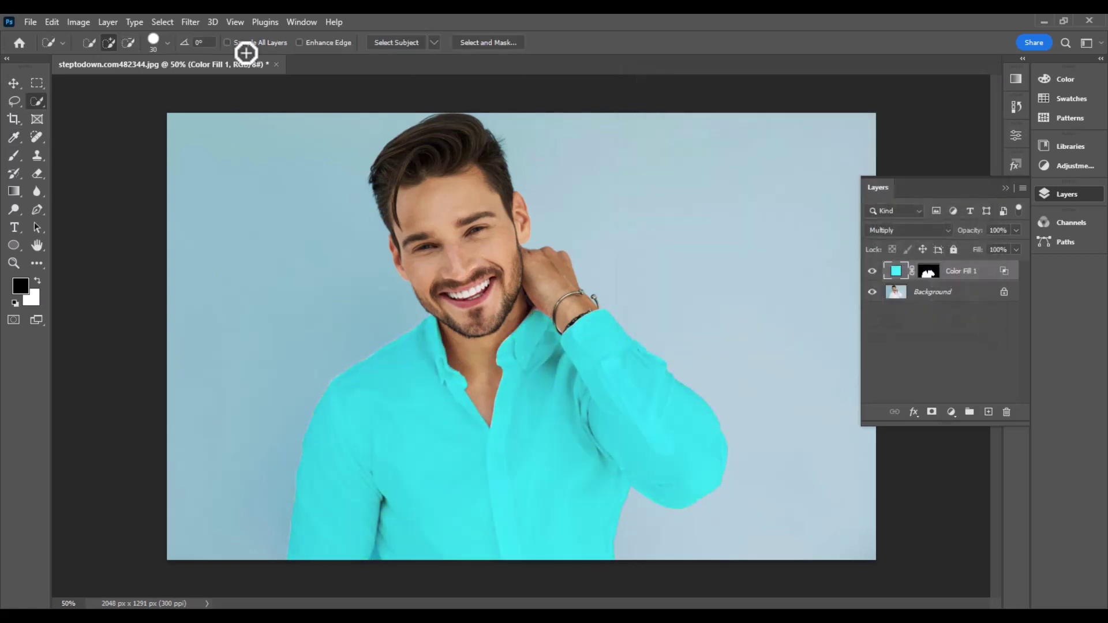
left_click(30, 22)
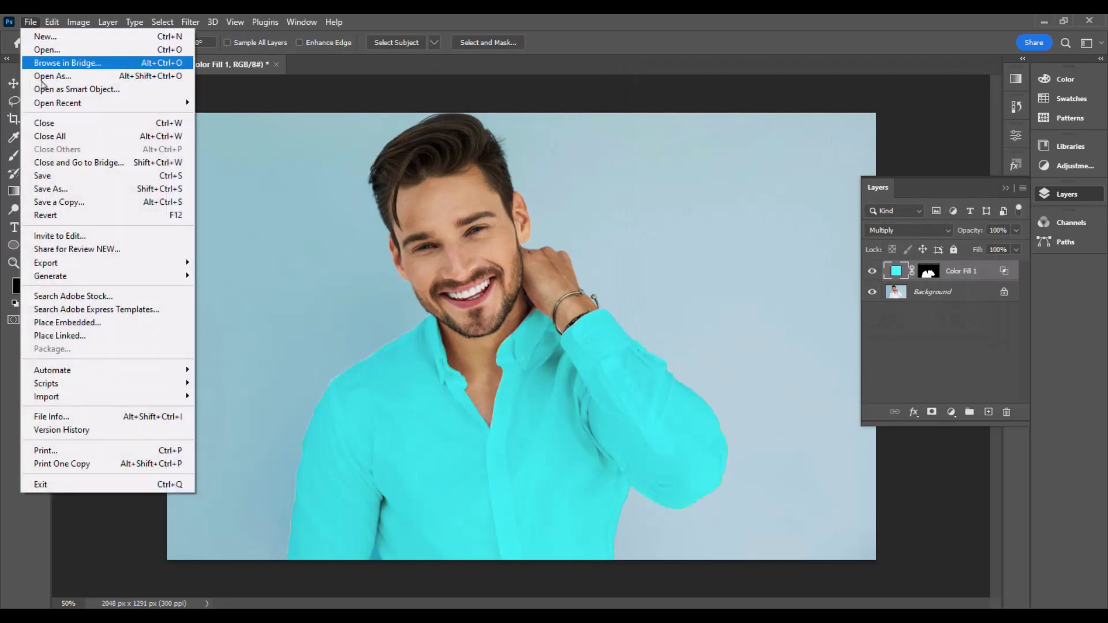
left_click(65, 203)
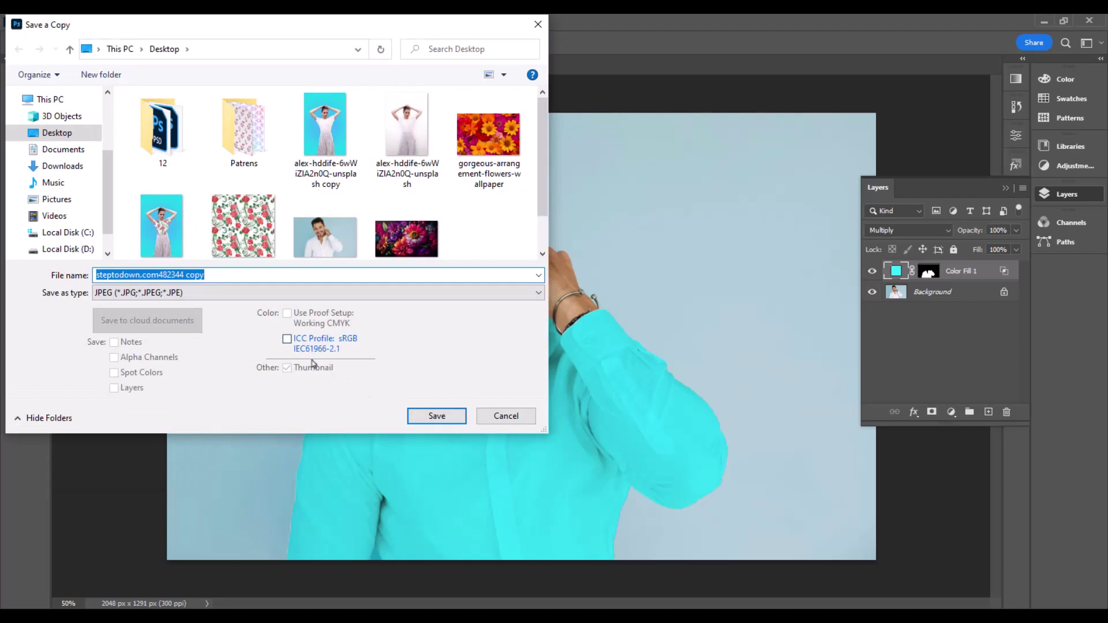
type("new ")
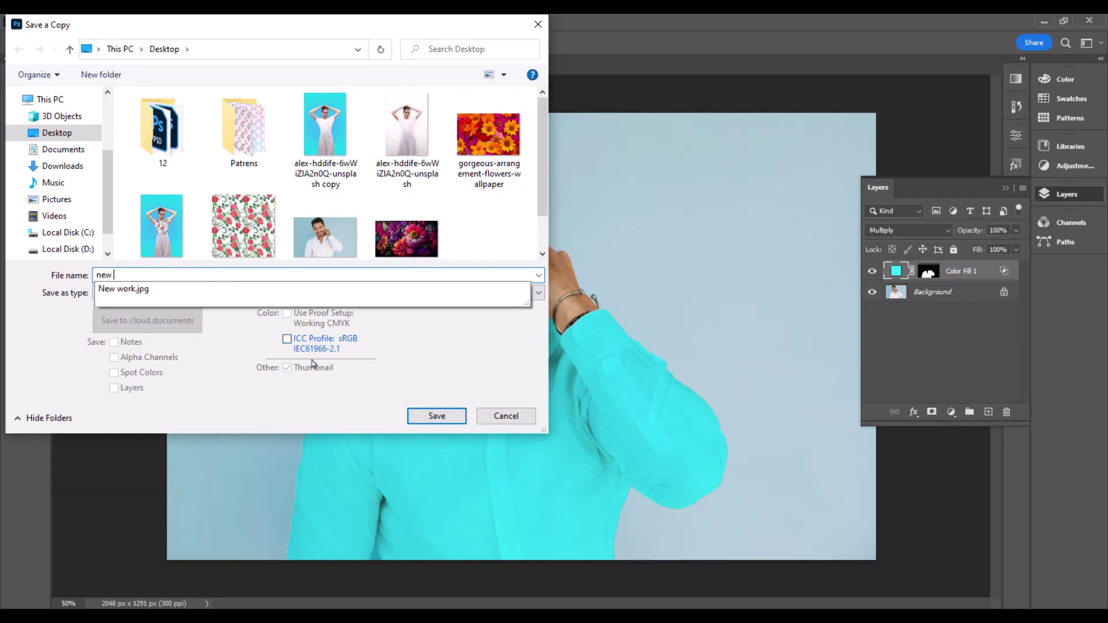
type("boy")
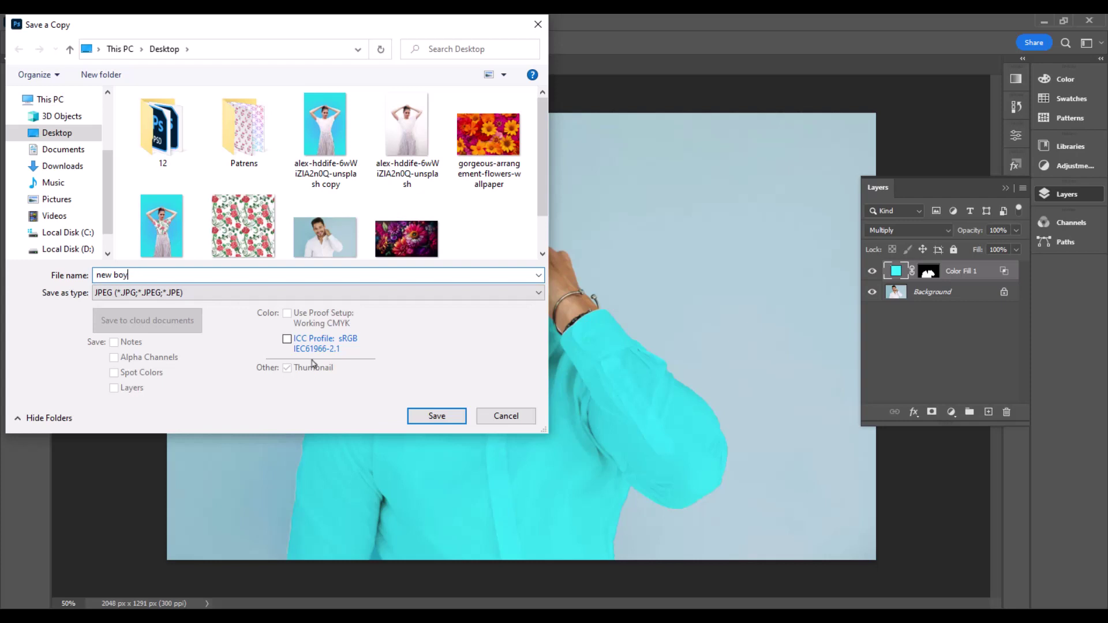
key("Return")
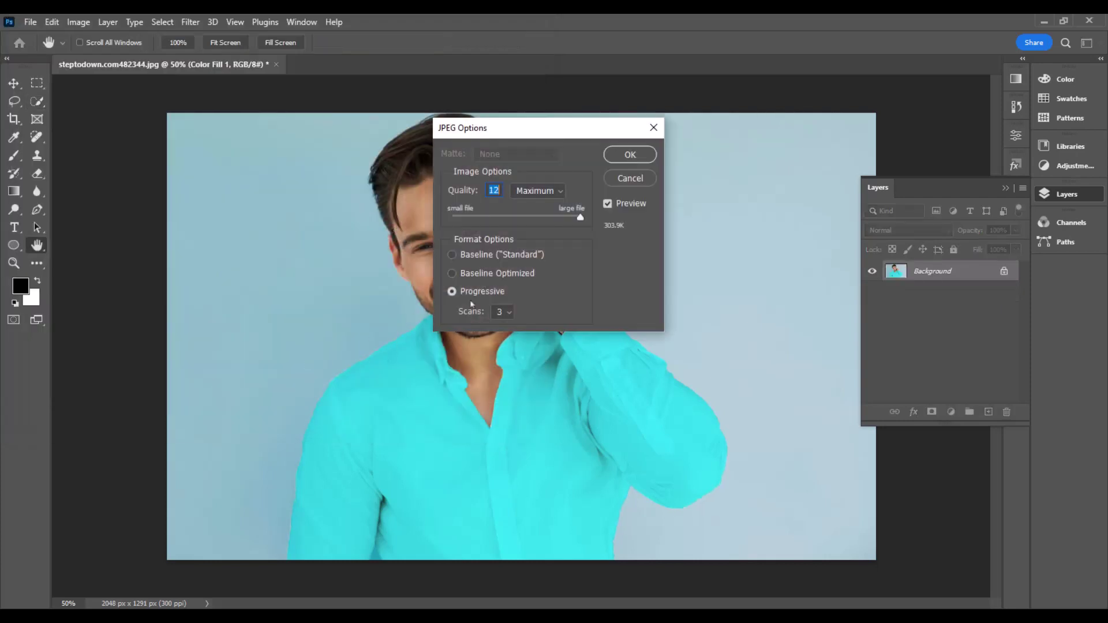
left_click(629, 155)
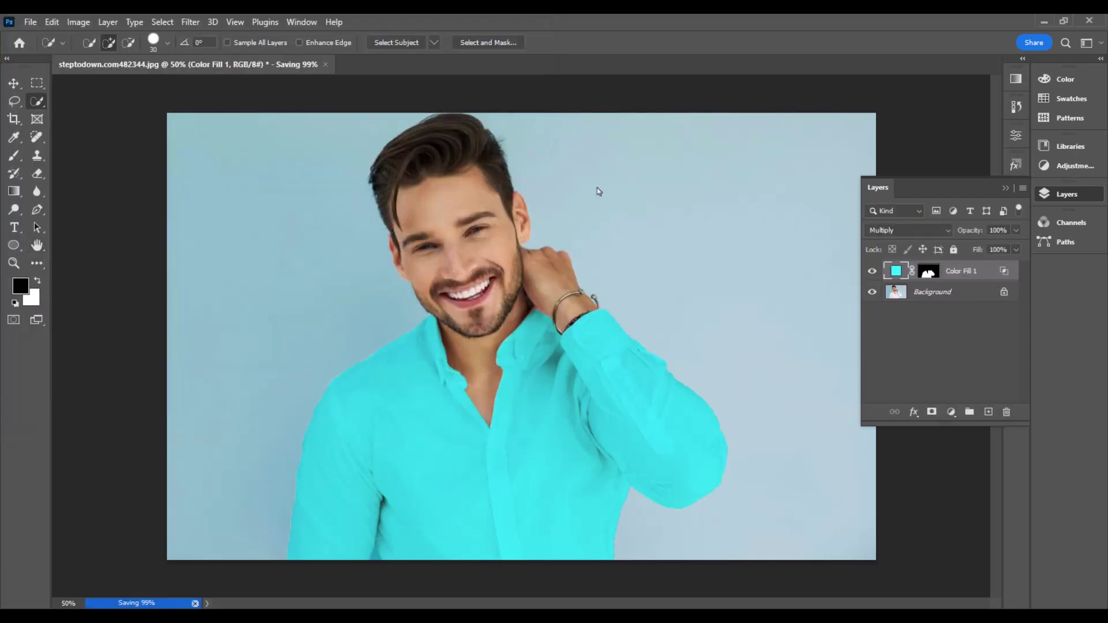